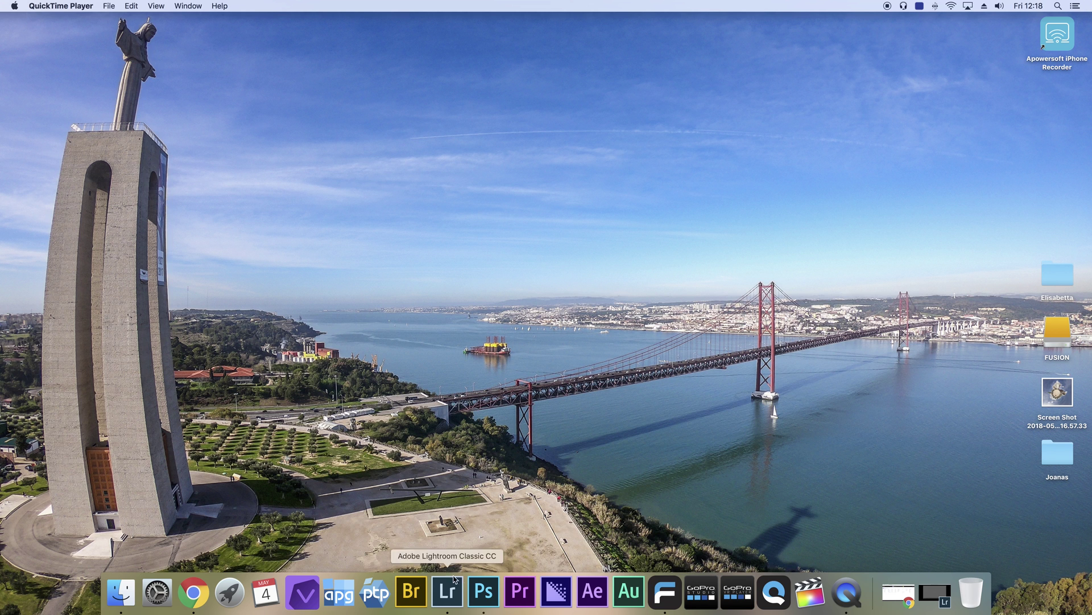
Launch Lightroom Classic and add the GPR Test folder on the FUSION drive as the import source.
{"action": "left_click", "coordinate": [479, 592]}
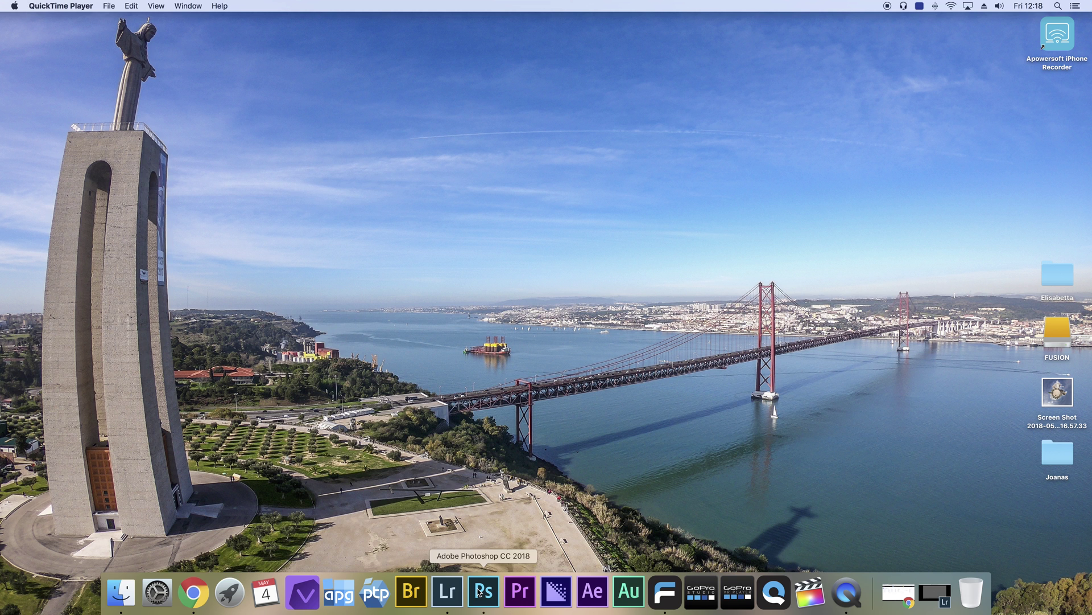
{"action": "left_click", "coordinate": [450, 592]}
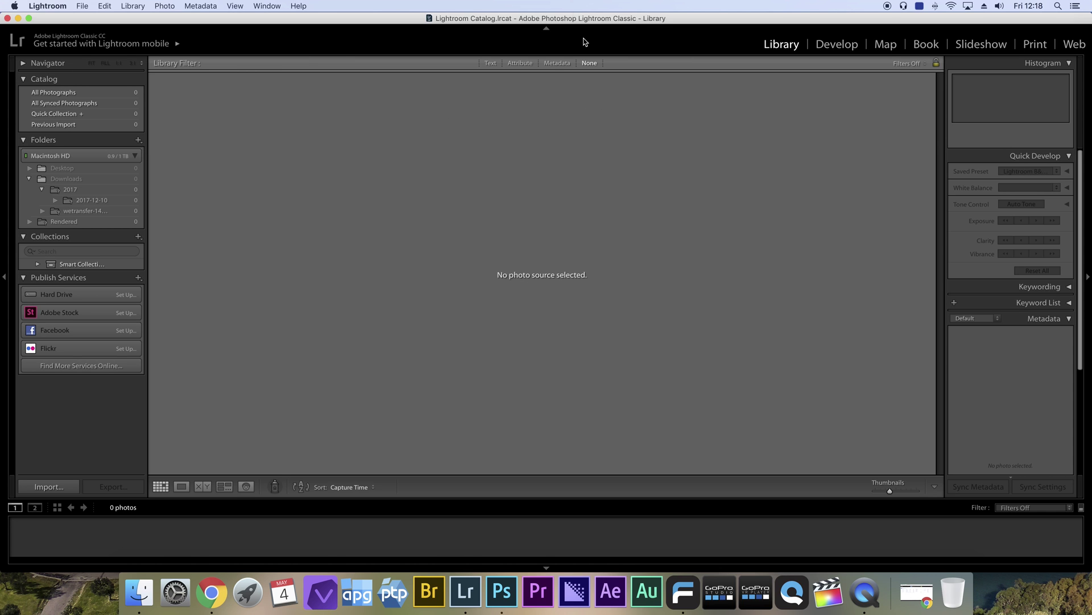
{"action": "left_click", "coordinate": [137, 140]}
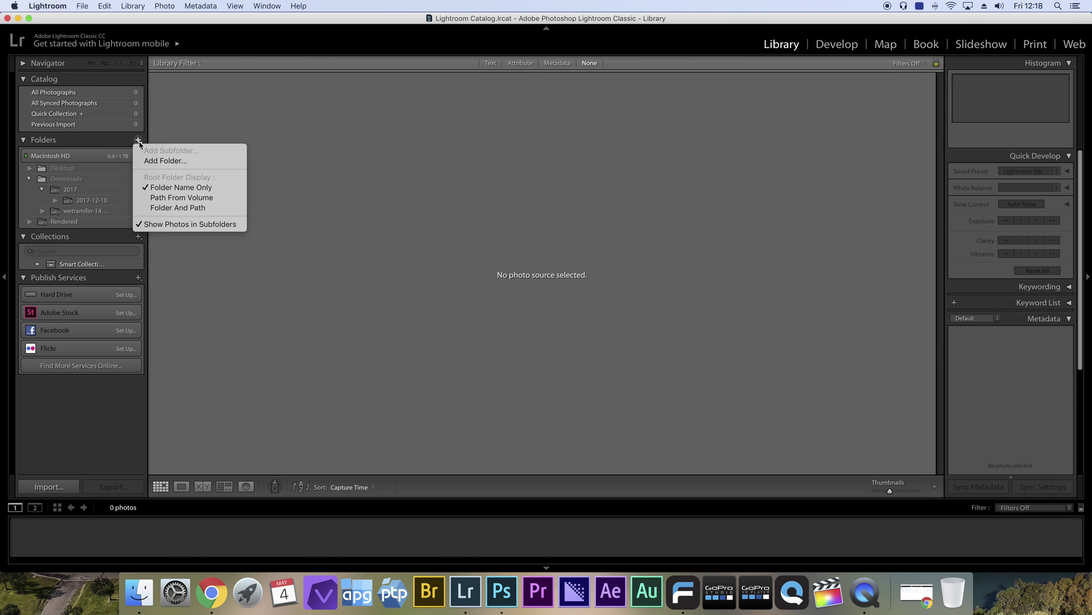
{"action": "left_click", "coordinate": [162, 161]}
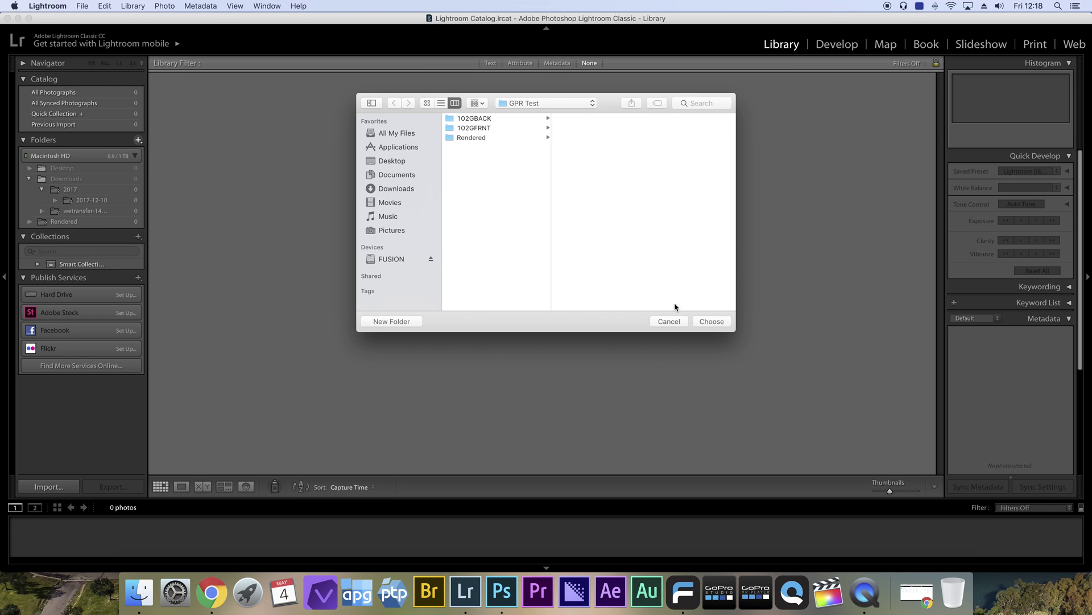
{"action": "left_click", "coordinate": [711, 321]}
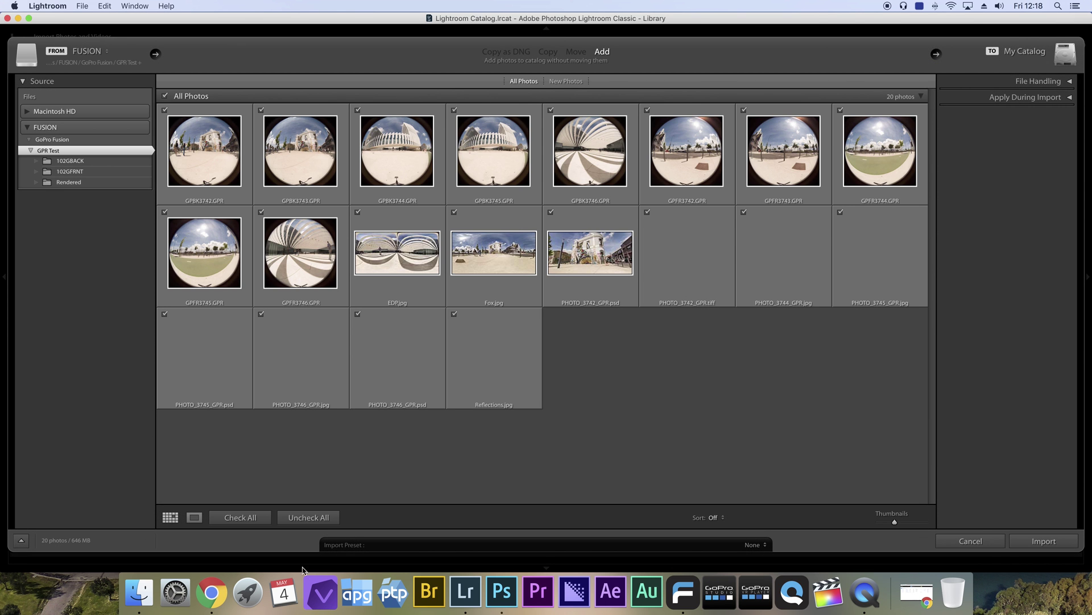
Uncheck all photos, tick only GPBK3742.GPR and GPFR3742.GPR, and import them.
{"action": "left_click", "coordinate": [317, 518]}
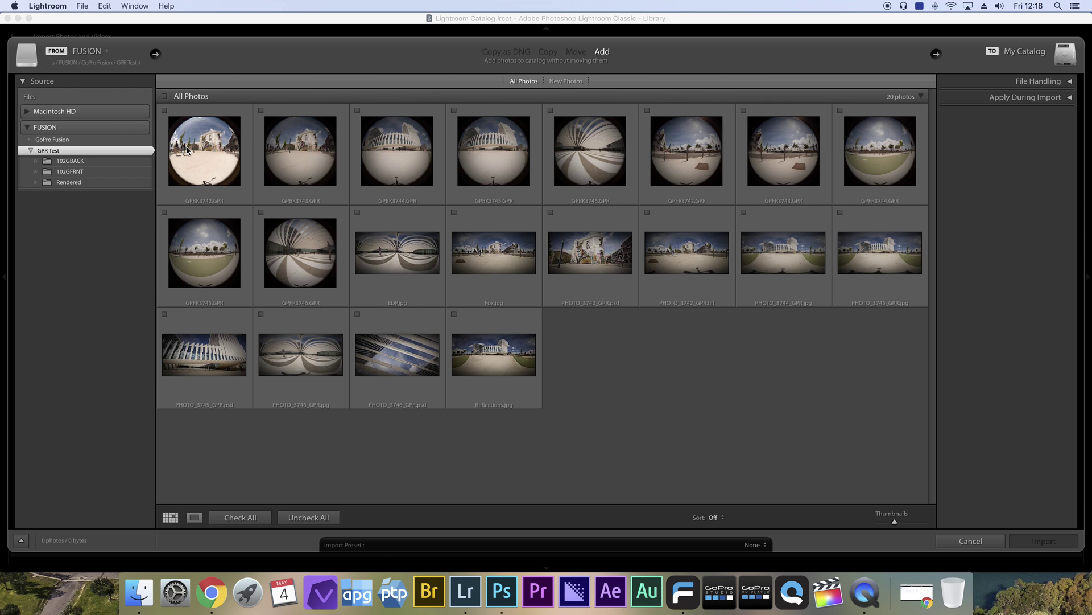
{"action": "left_click", "coordinate": [164, 110]}
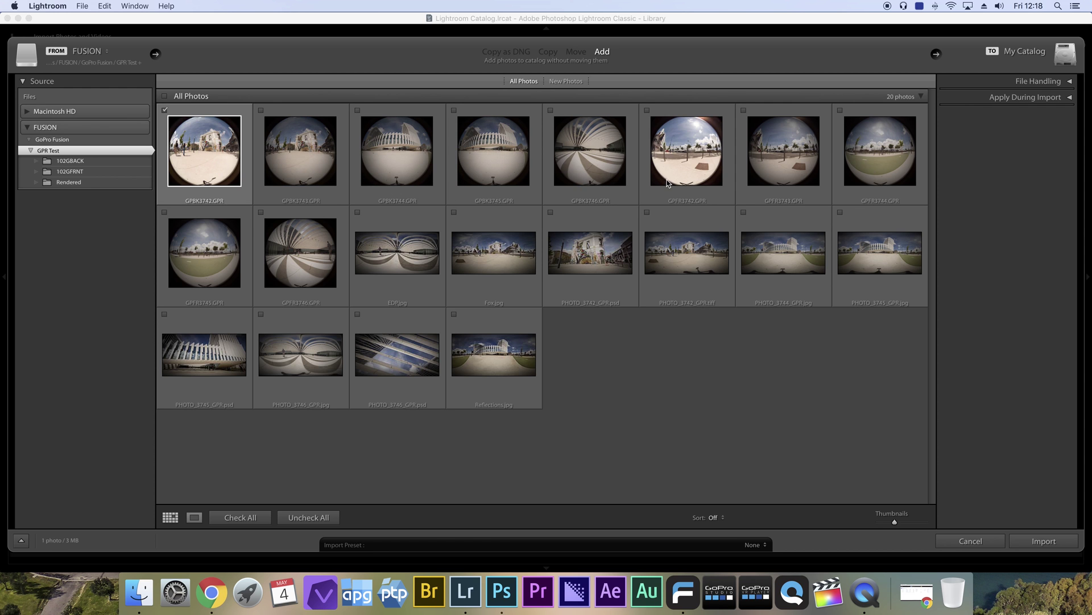
{"action": "left_click", "coordinate": [648, 111]}
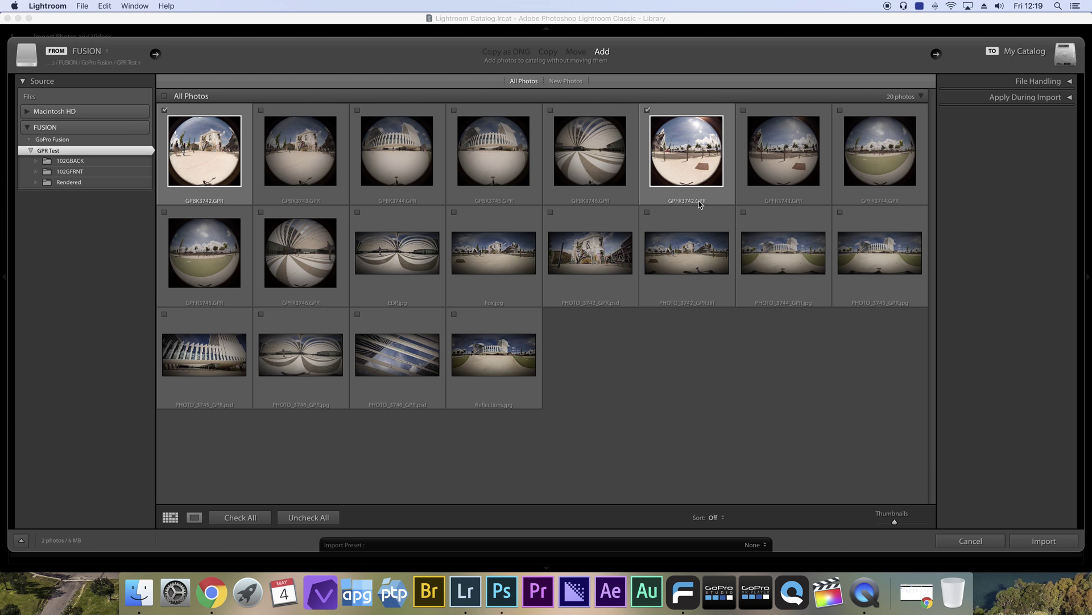
{"action": "left_click", "coordinate": [1027, 535]}
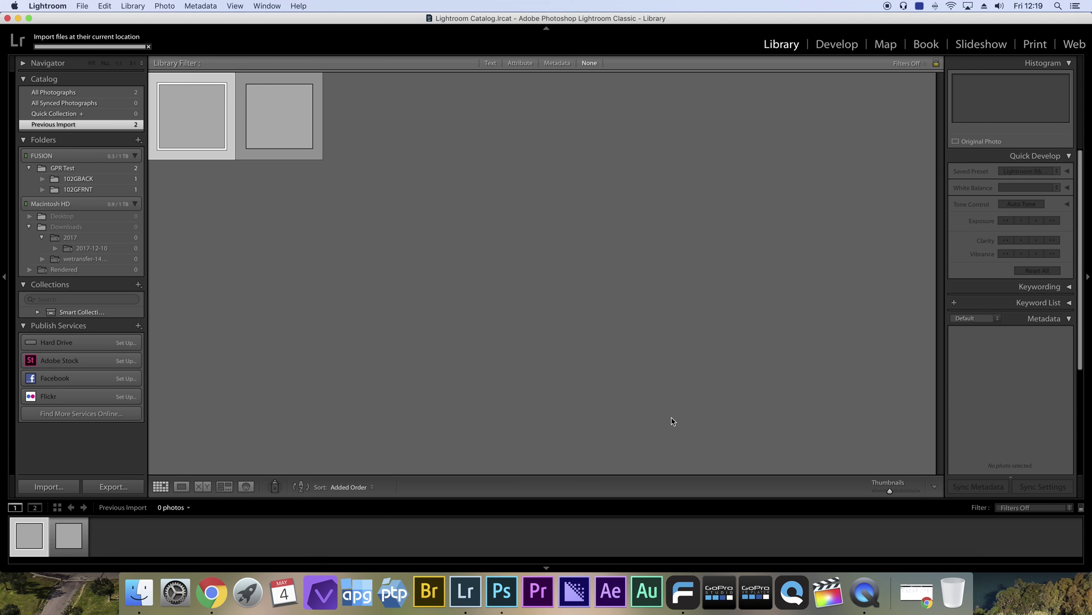
Open GPBK3742.GPR in Develop and choose the Daylight white balance preset (Temp 5,500, Tint +10).
{"action": "left_click", "coordinate": [836, 44]}
{"action": "left_click", "coordinate": [69, 538]}
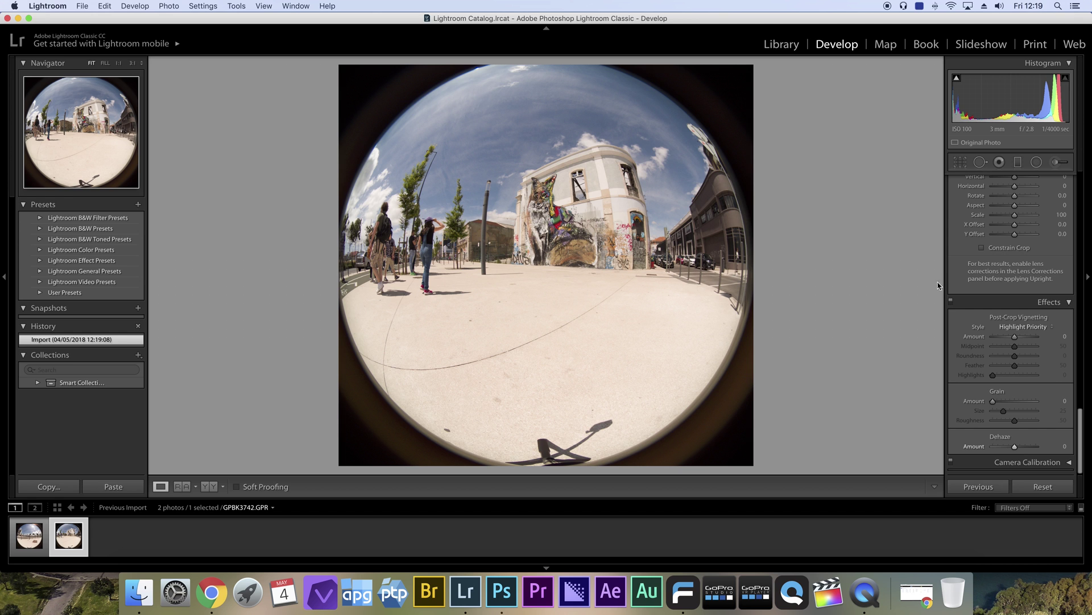
{"action": "scroll", "coordinate": [950, 277], "scroll_direction": "up", "scroll_amount": 10}
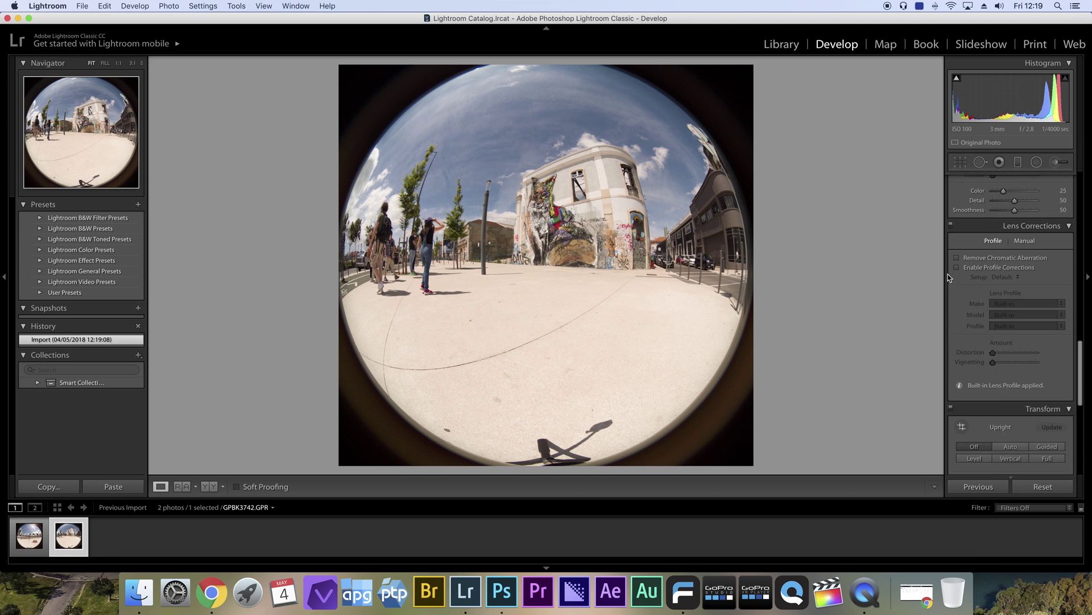
{"action": "scroll", "coordinate": [1000, 295], "scroll_direction": "up", "scroll_amount": 15}
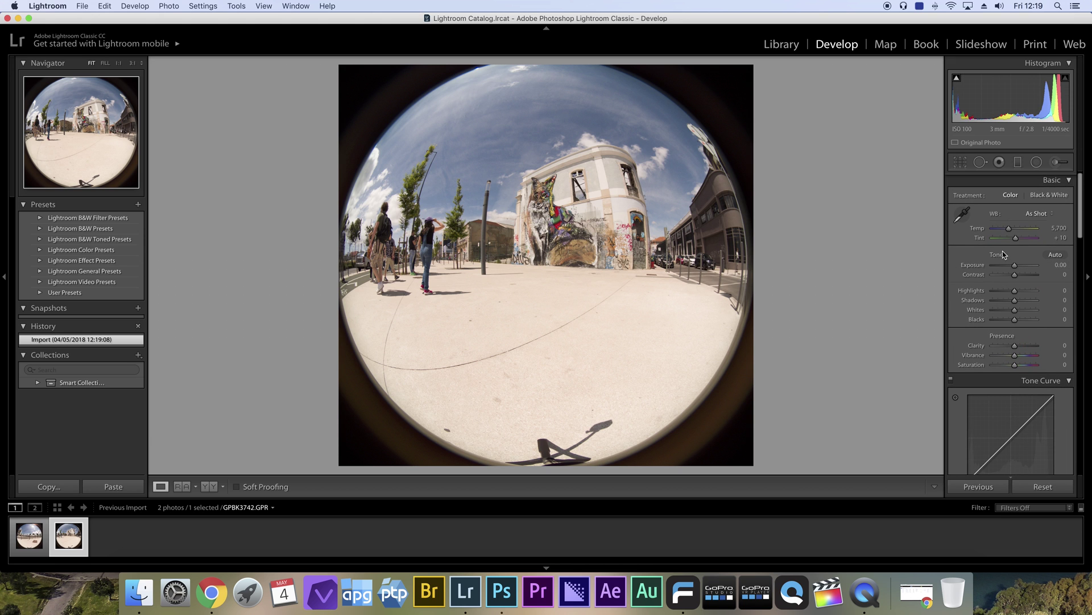
{"action": "left_click", "coordinate": [1035, 214]}
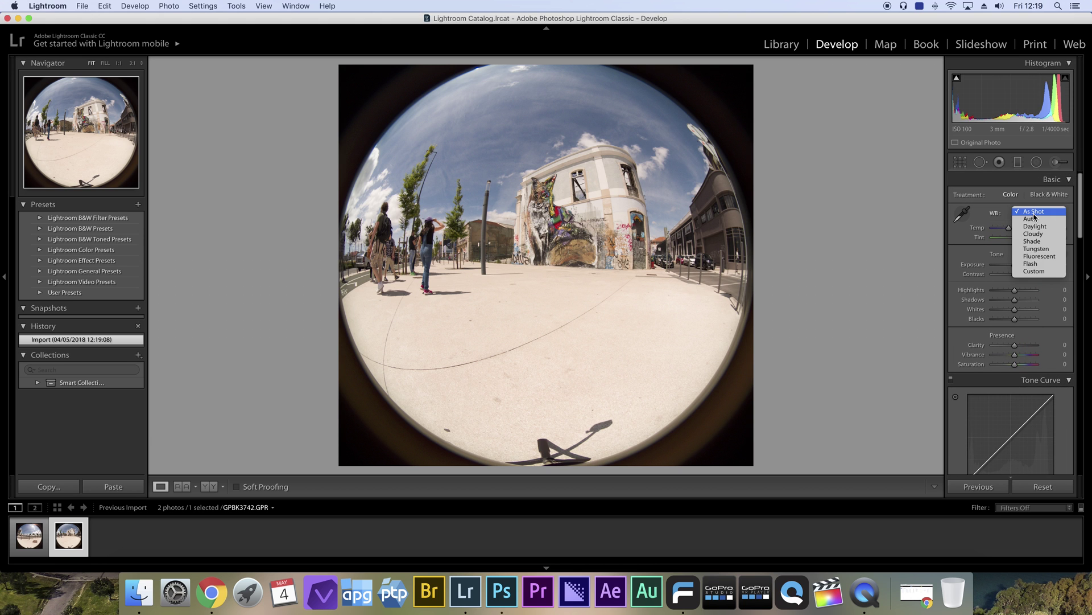
{"action": "left_click", "coordinate": [1035, 226]}
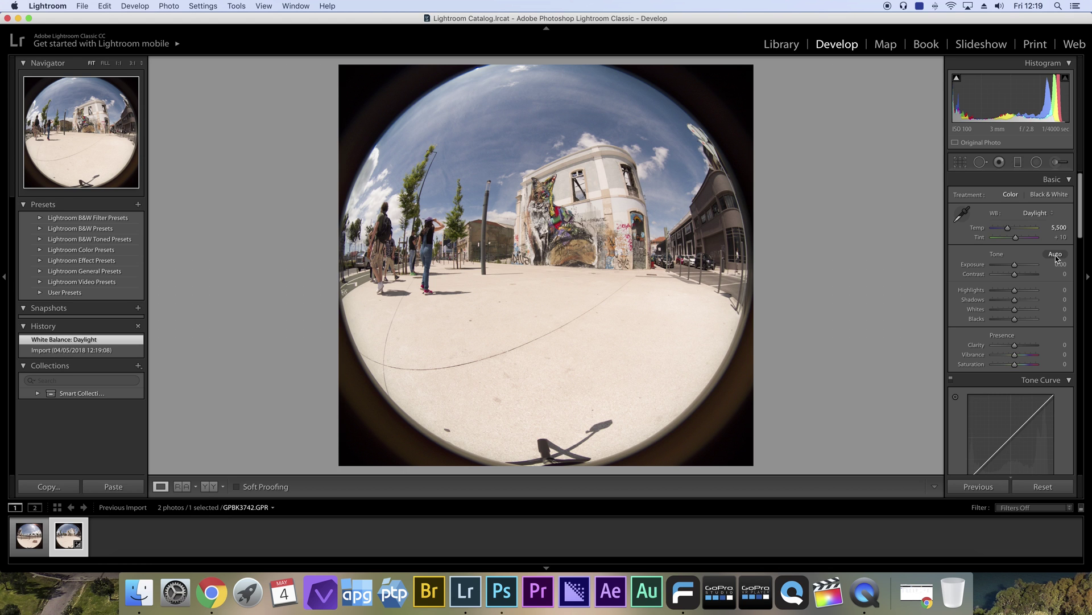
Apply Auto Tone, then reset Exposure to 0.00.
{"action": "left_click", "coordinate": [1056, 256]}
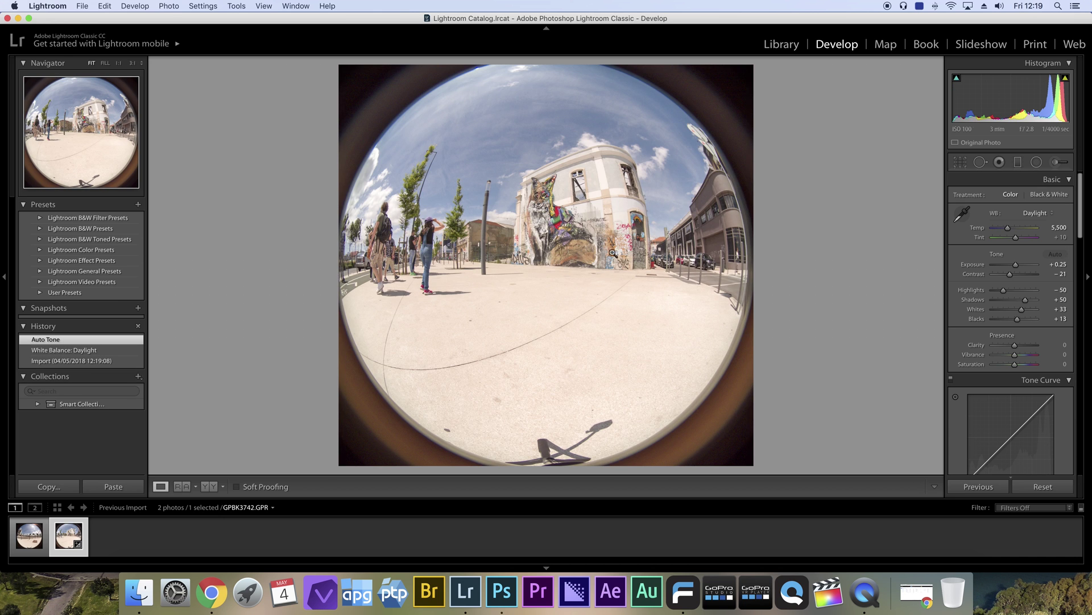
{"action": "left_click", "coordinate": [1059, 264]}
{"action": "type", "text": "0"}
{"action": "key", "text": "Return"}
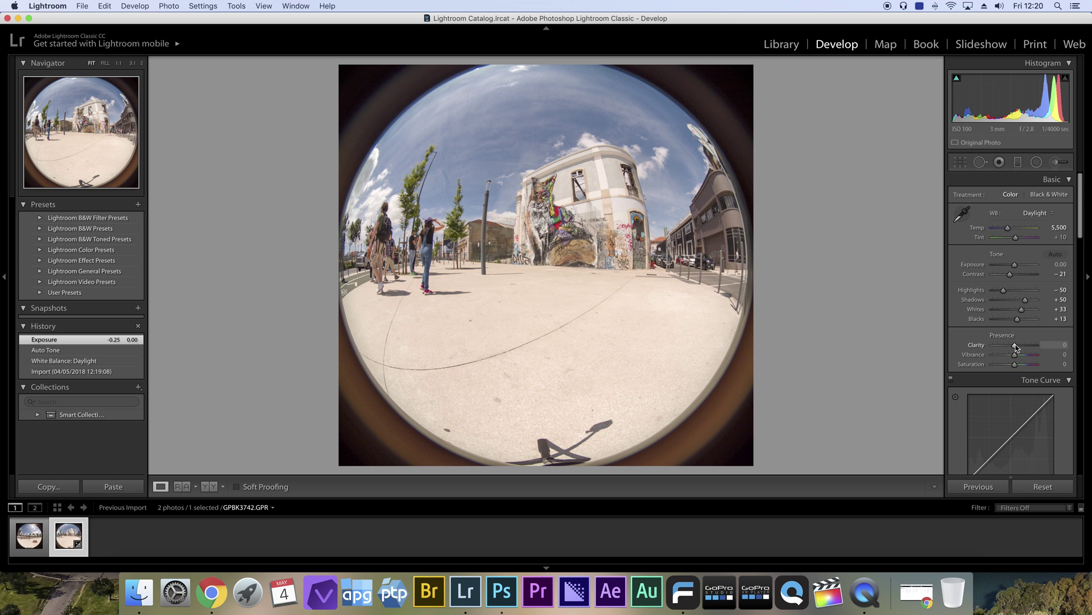
Raise Dehaze in the Effects panel to +40.
{"action": "scroll", "coordinate": [1016, 347], "scroll_direction": "down", "scroll_amount": 20}
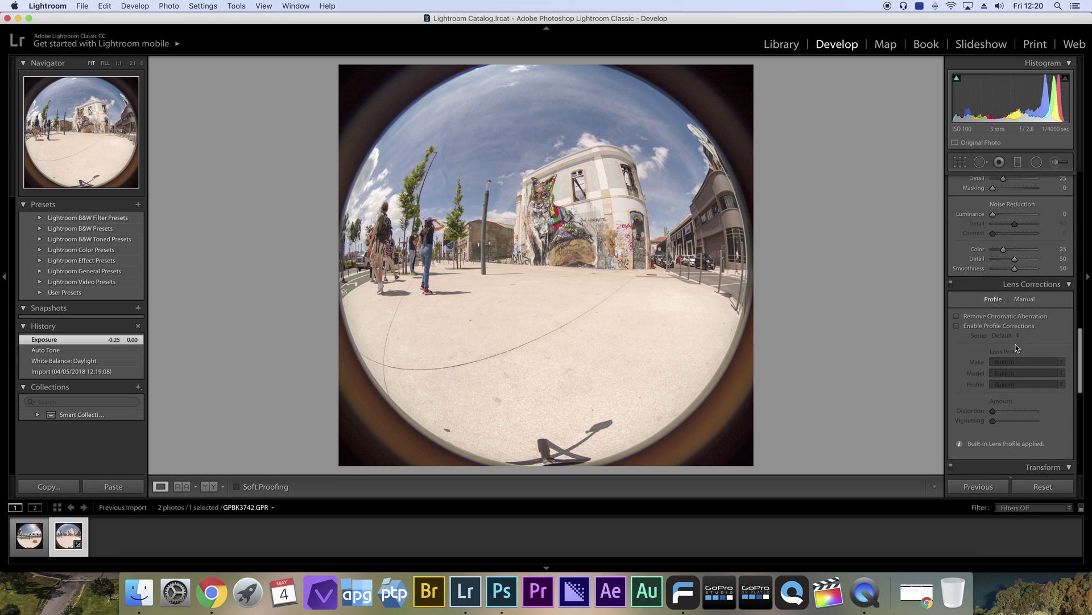
{"action": "scroll", "coordinate": [1017, 347], "scroll_direction": "down", "scroll_amount": 10}
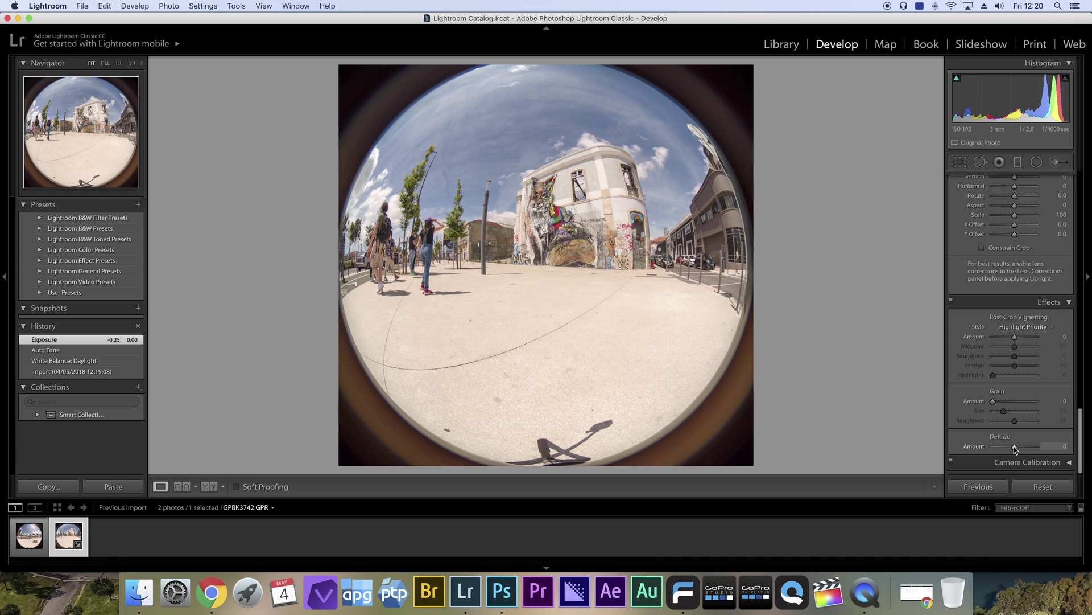
{"action": "mouse_move", "coordinate": [1016, 448]}
{"action": "left_mouse_down"}
{"action": "mouse_move", "coordinate": [1032, 446]}
{"action": "mouse_move", "coordinate": [1021, 447]}
{"action": "left_mouse_up"}
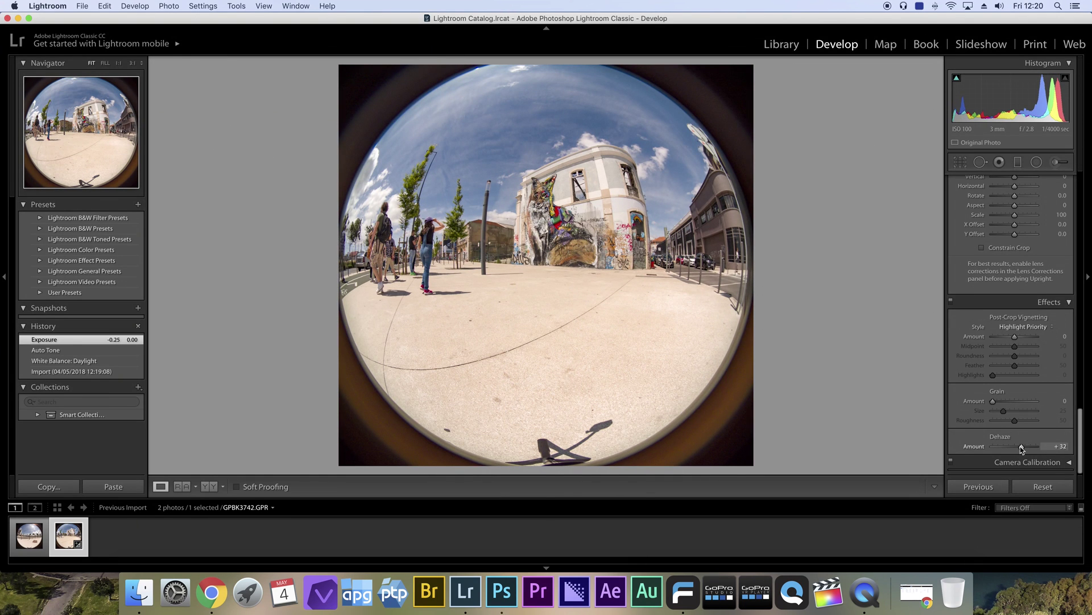
{"action": "left_click", "coordinate": [1058, 446]}
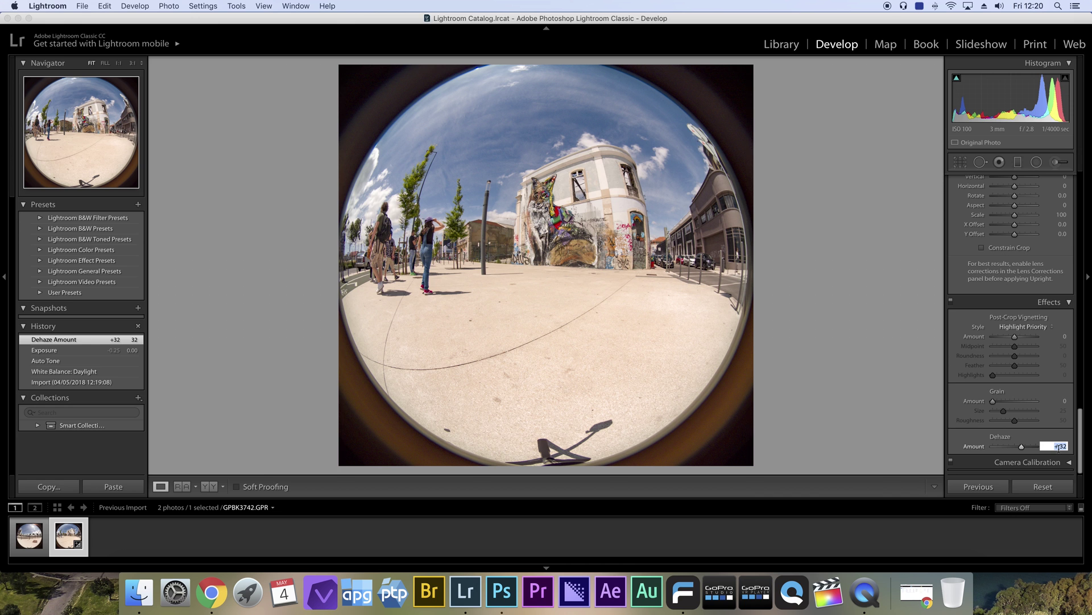
{"action": "type", "text": "40"}
{"action": "key", "text": "Return"}
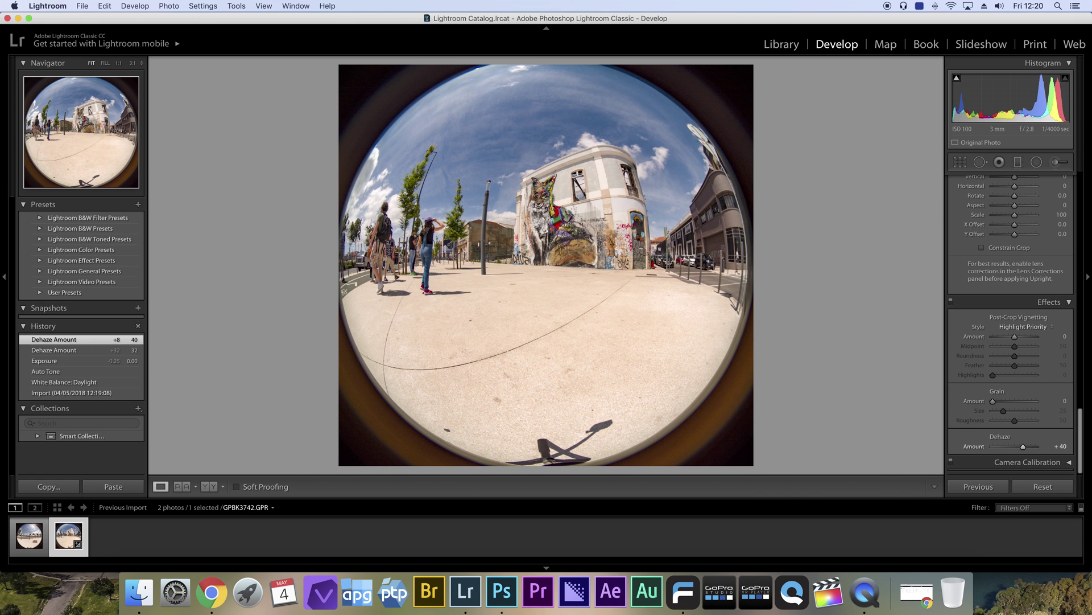
{"action": "scroll", "coordinate": [1000, 255], "scroll_direction": "up", "scroll_amount": 10}
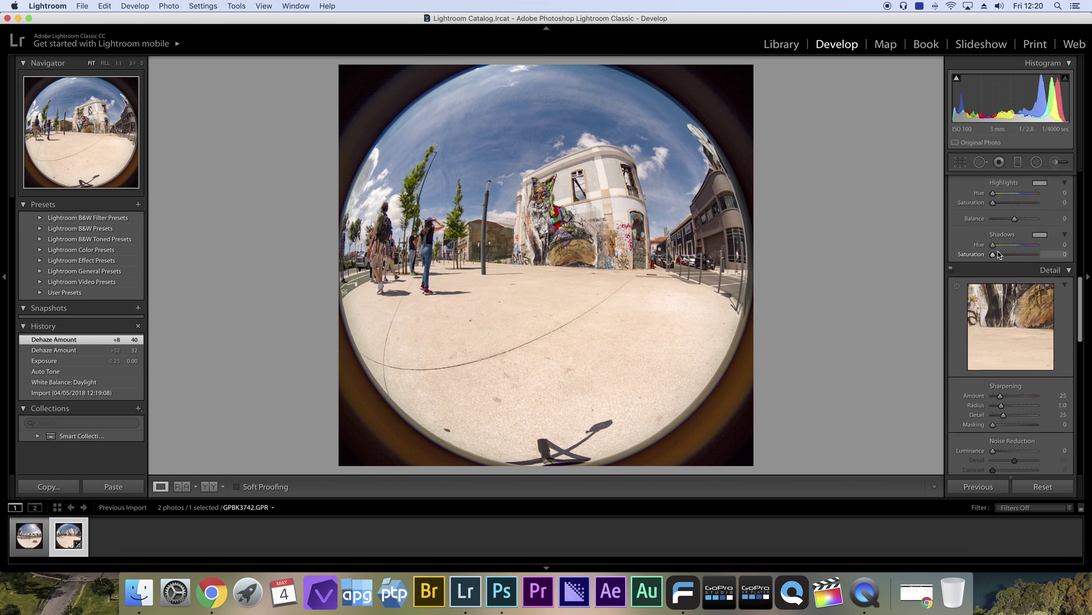
{"action": "scroll", "coordinate": [1000, 254], "scroll_direction": "up", "scroll_amount": 10}
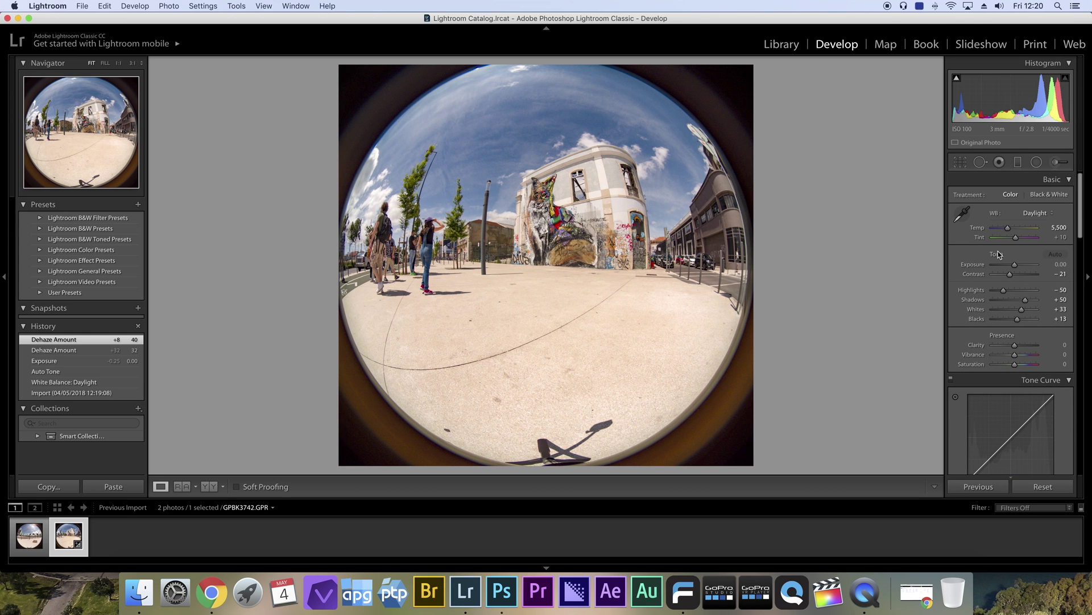
{"action": "left_click", "coordinate": [1058, 263]}
{"action": "mouse_move", "coordinate": [66, 534]}
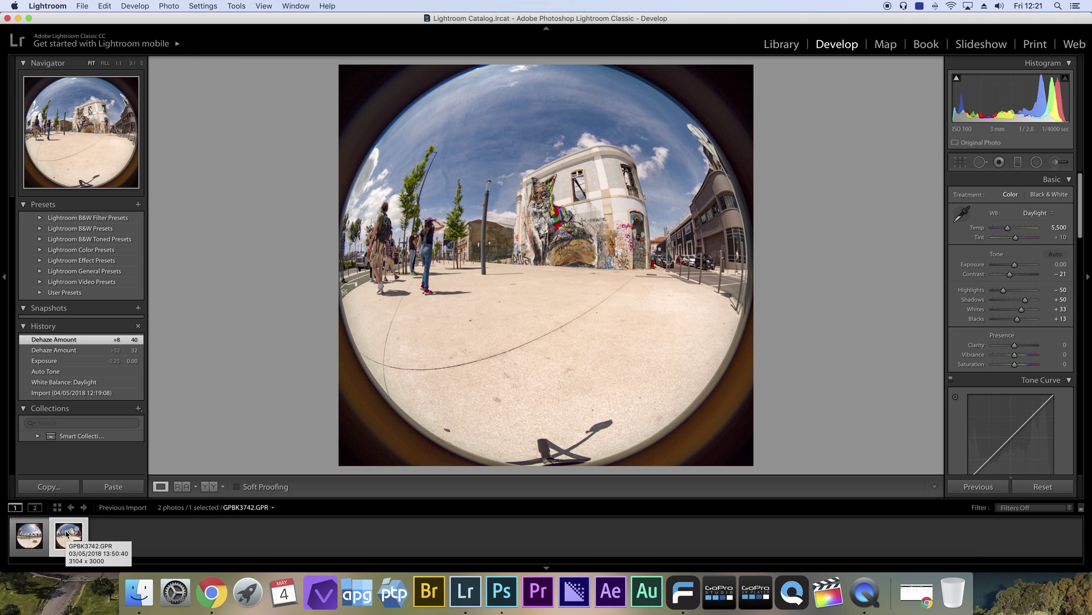
Copy the develop settings from GPBK3742.GPR.
{"action": "right_click", "coordinate": [66, 534]}
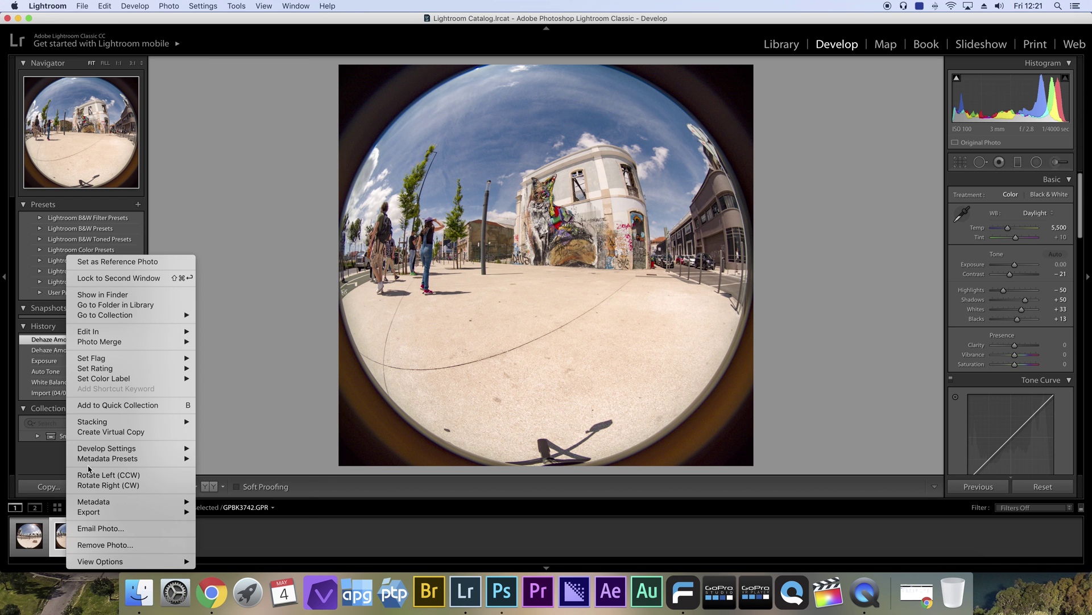
{"action": "mouse_move", "coordinate": [116, 453]}
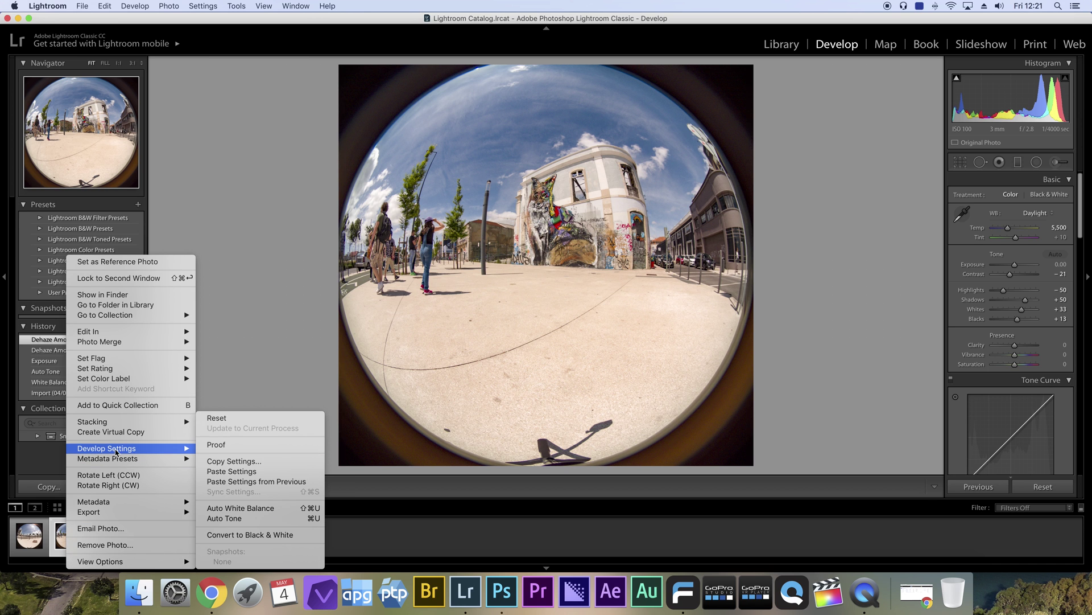
{"action": "left_click", "coordinate": [238, 460]}
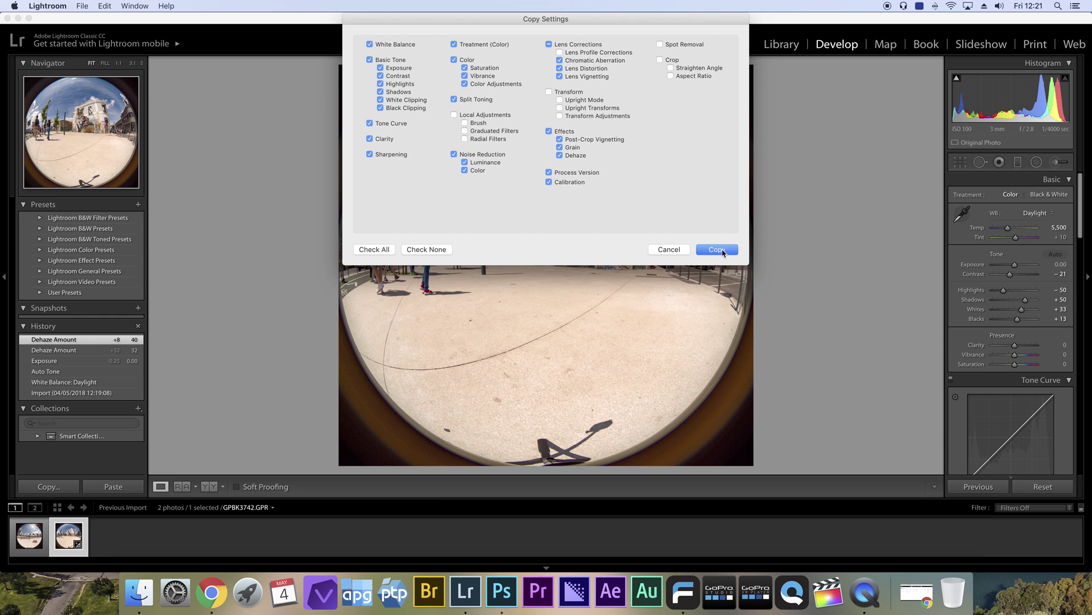
{"action": "left_click", "coordinate": [717, 250]}
Paste the copied settings onto GPFR3742.GPR and select both photos.
{"action": "left_click", "coordinate": [28, 538]}
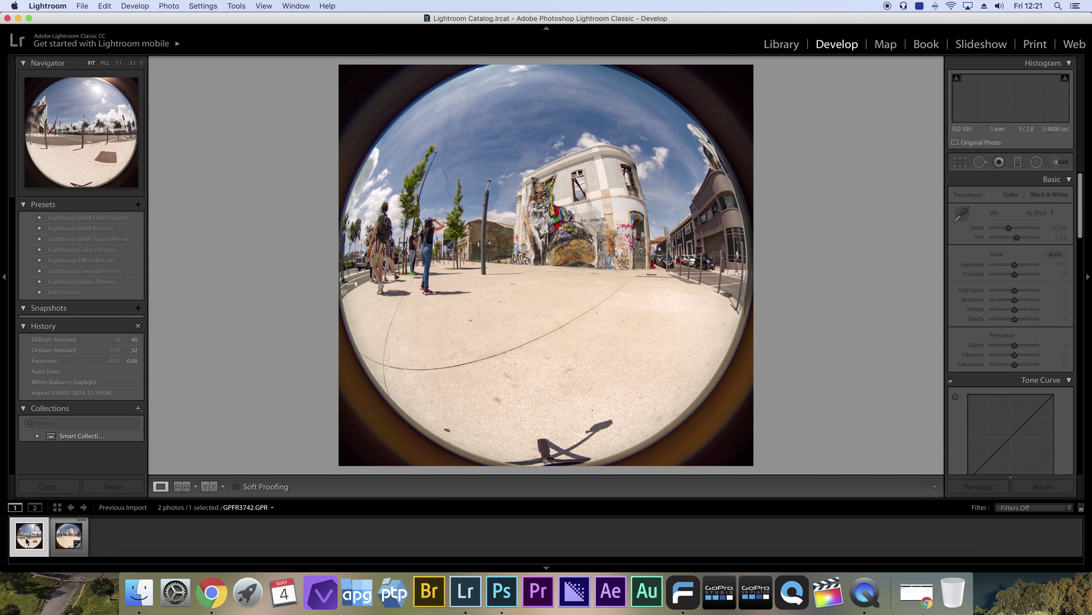
{"action": "right_click", "coordinate": [26, 541]}
{"action": "mouse_move", "coordinate": [137, 448]}
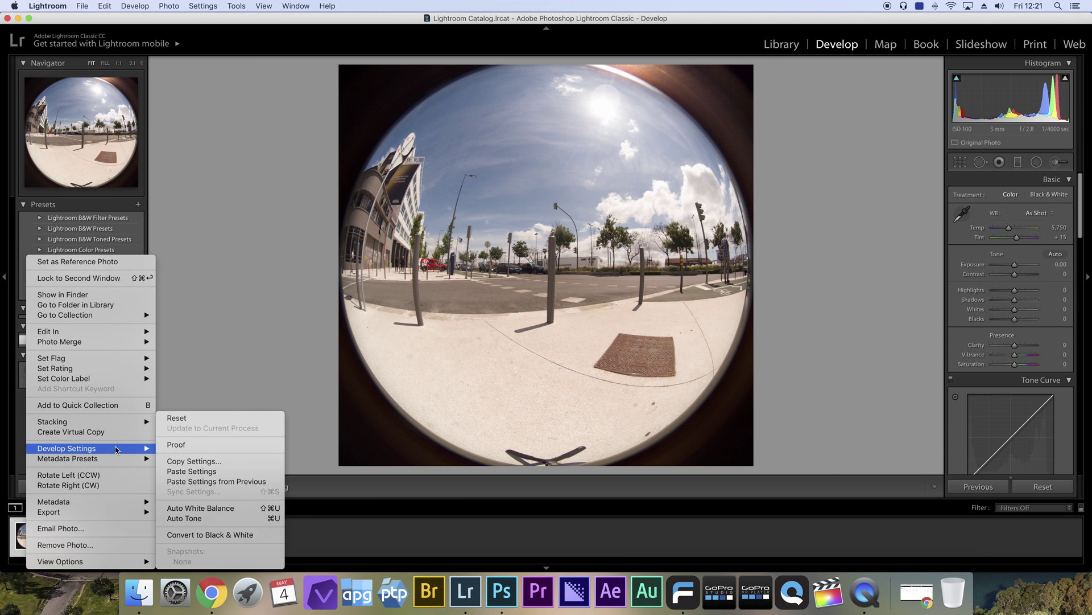
{"action": "left_click", "coordinate": [202, 472]}
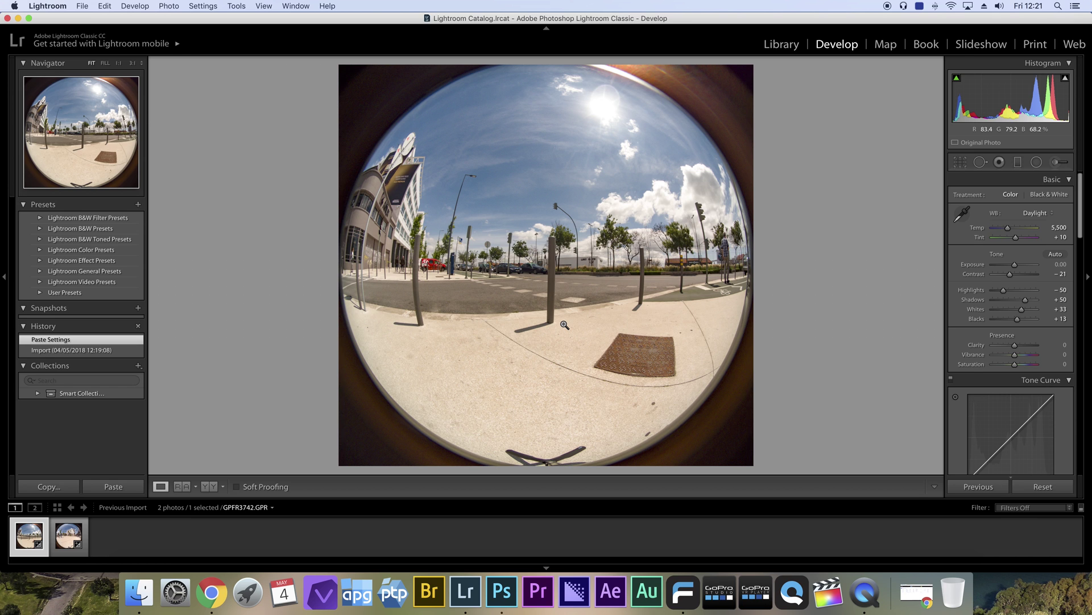
{"action": "left_click", "coordinate": [75, 536], "text": "shift"}
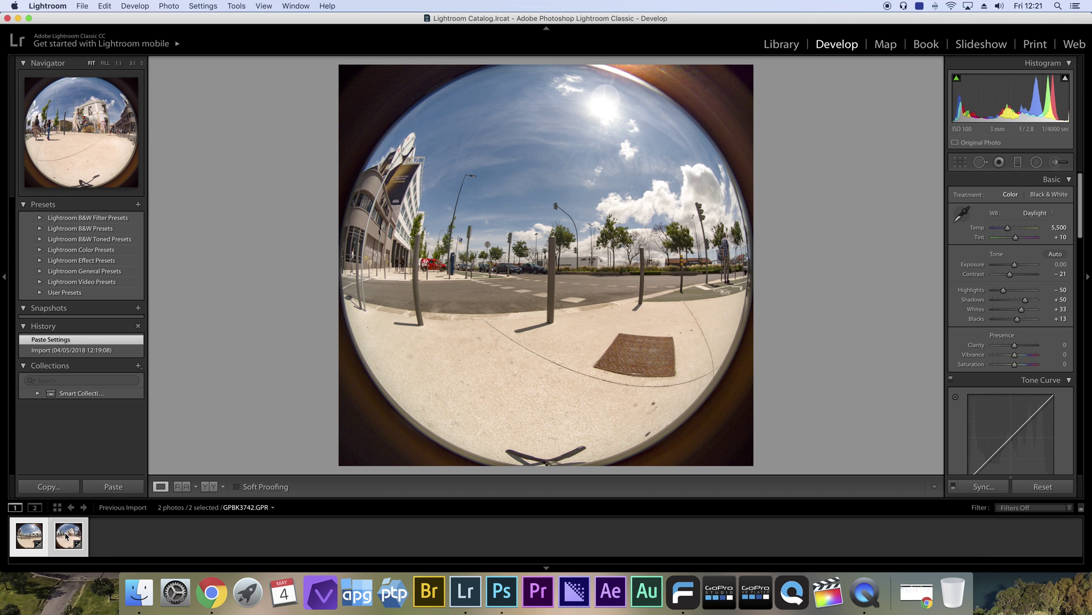
Set the export destination to the originals' folder, with no subfolder.
{"action": "right_click", "coordinate": [66, 536]}
{"action": "mouse_move", "coordinate": [128, 514]}
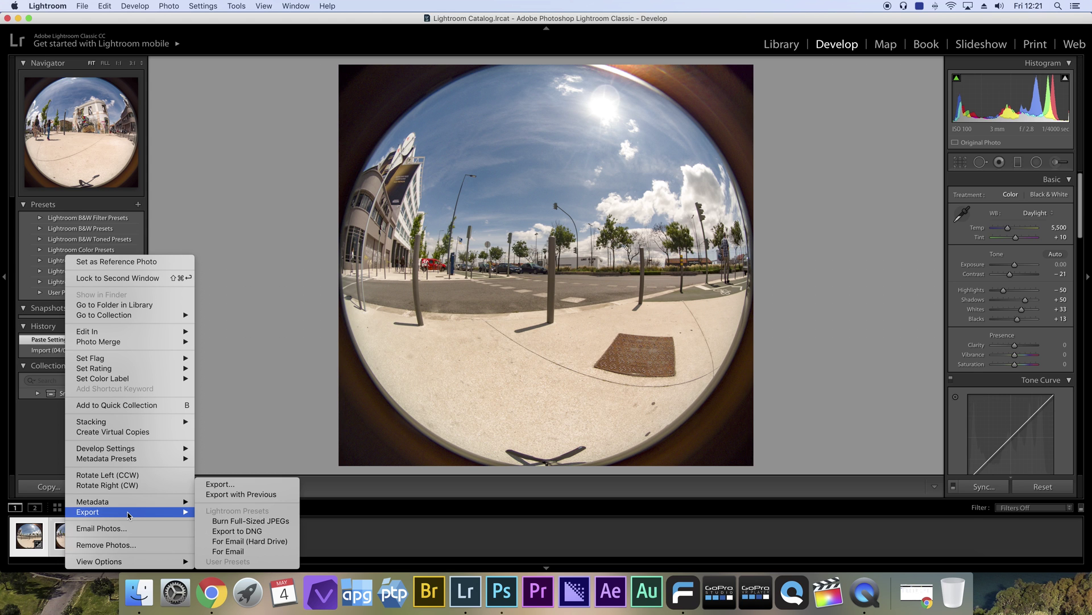
{"action": "left_click", "coordinate": [230, 485]}
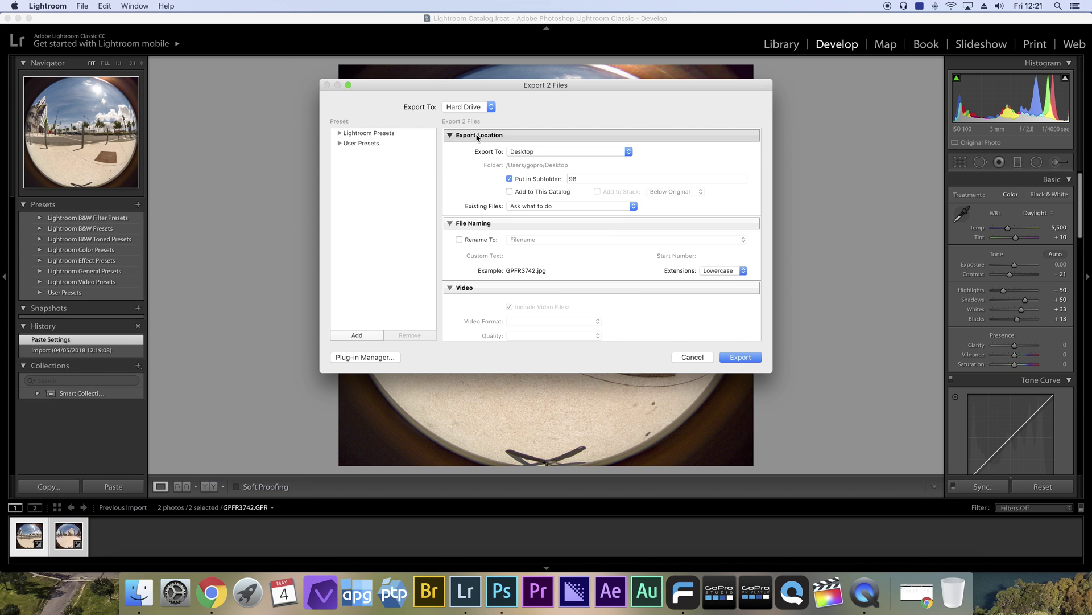
{"action": "left_click", "coordinate": [558, 152]}
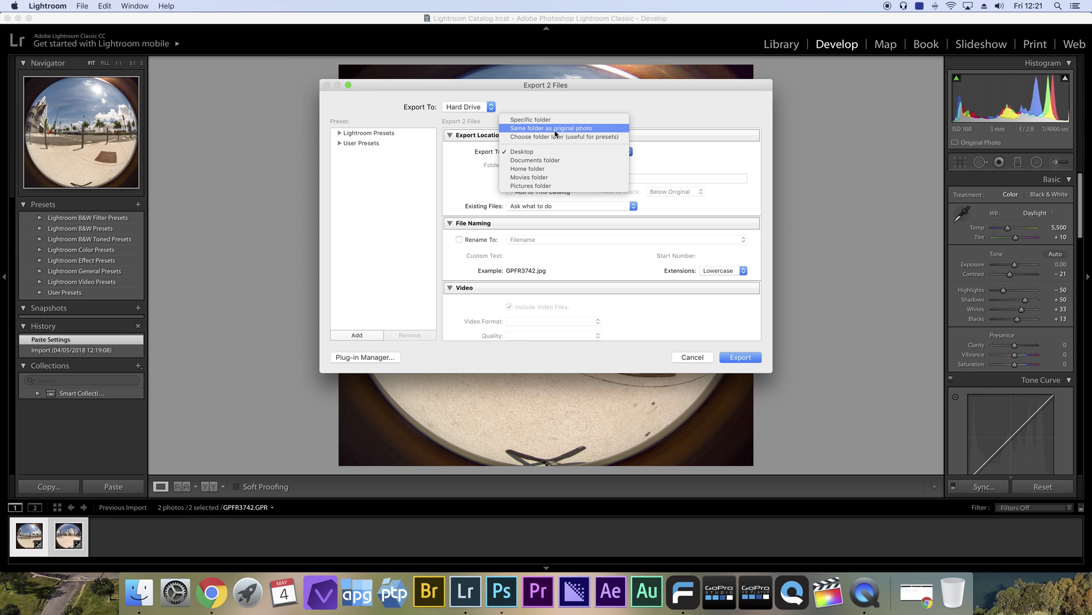
{"action": "left_click", "coordinate": [554, 129]}
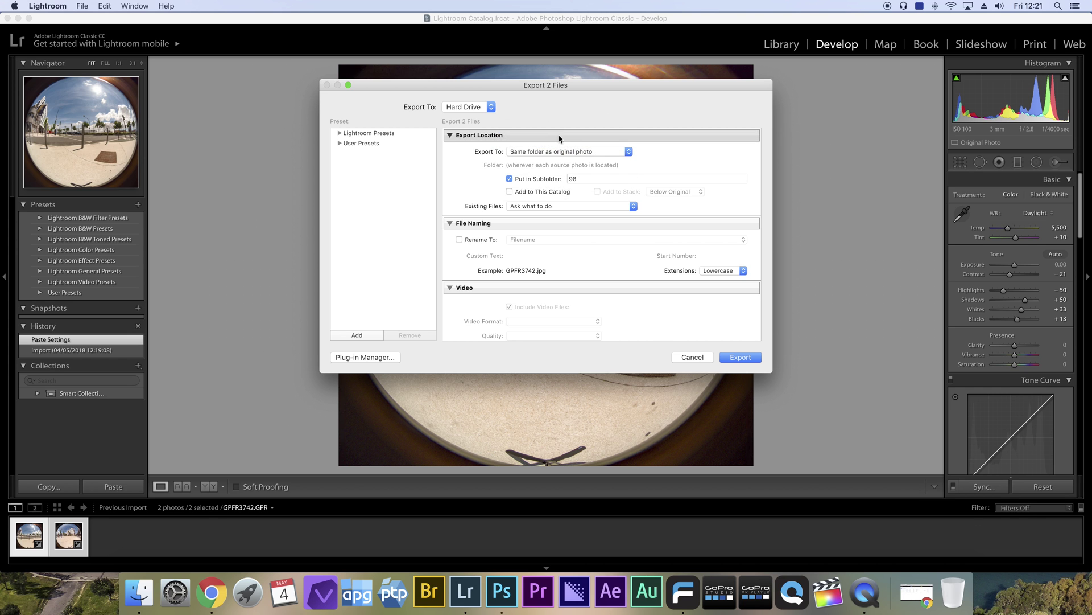
{"action": "left_click", "coordinate": [510, 179]}
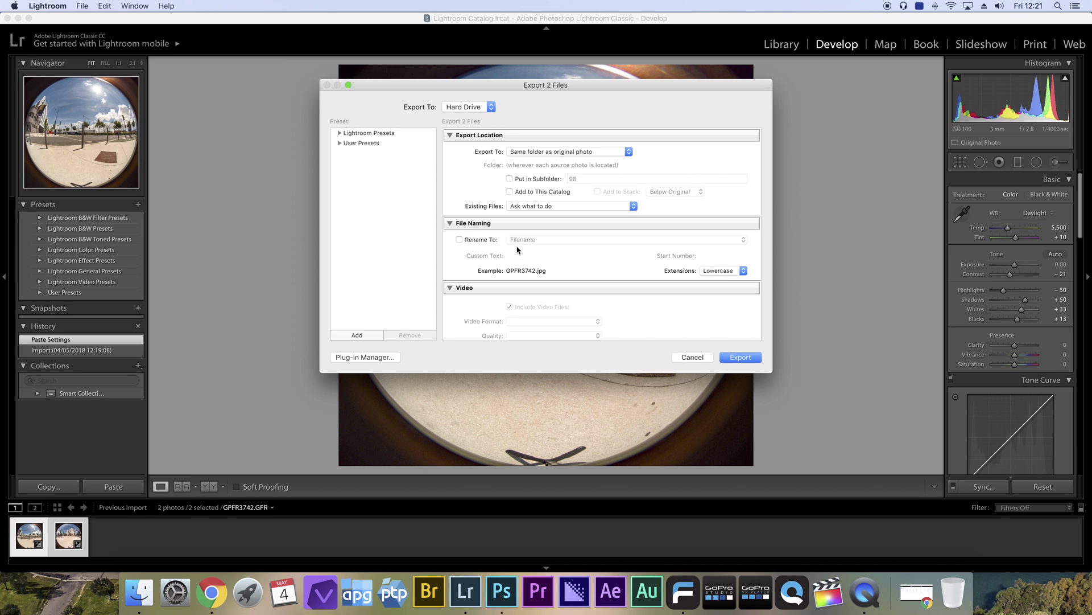
Rename exported files as Filename - Sequence and export both photos.
{"action": "left_click", "coordinate": [459, 240]}
{"action": "left_click", "coordinate": [623, 243]}
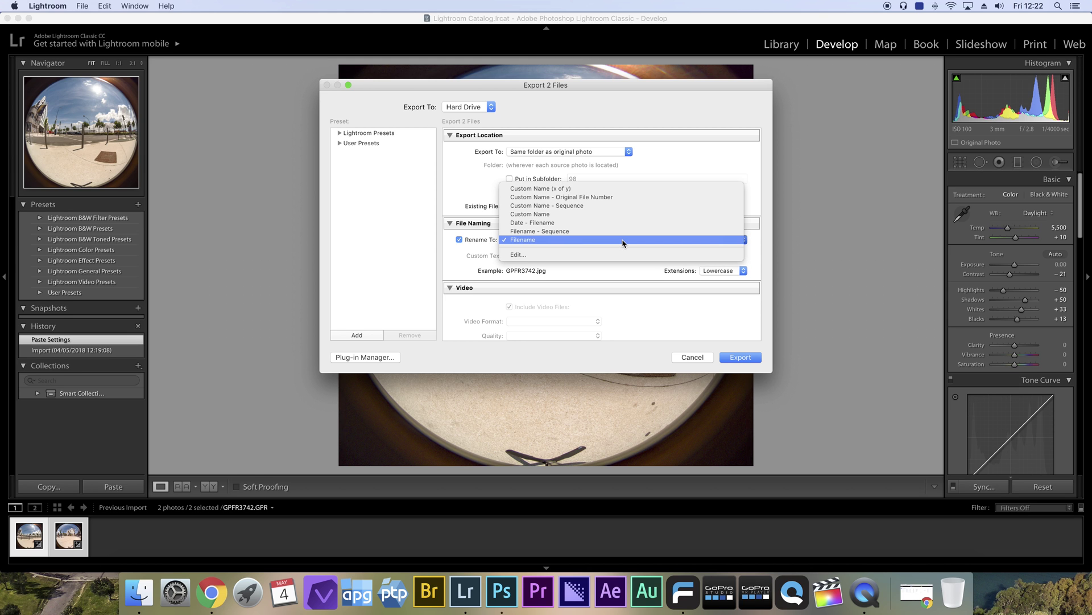
{"action": "left_click", "coordinate": [553, 215]}
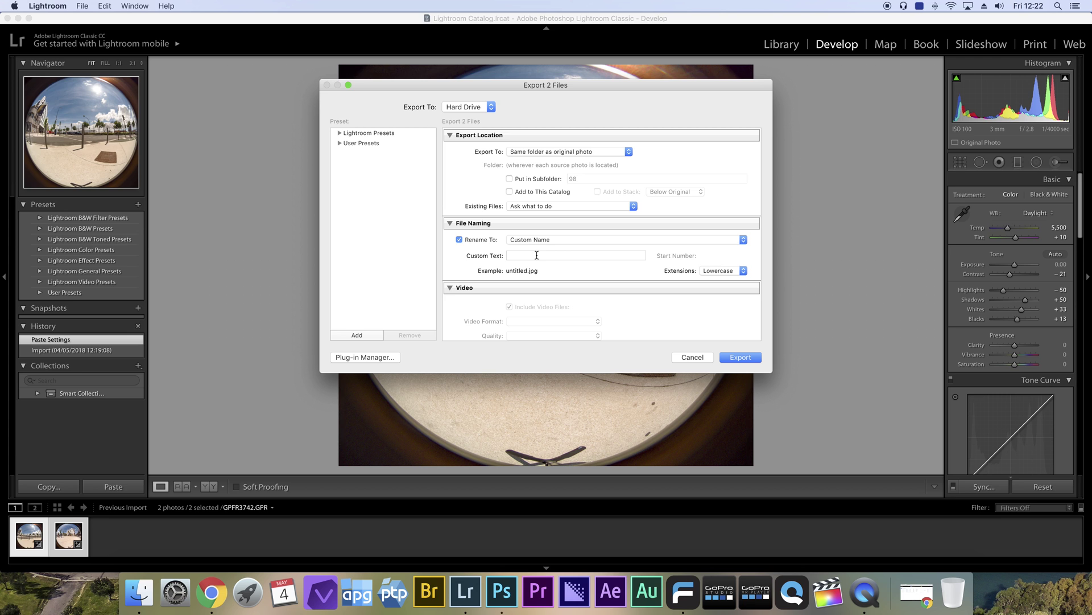
{"action": "left_click", "coordinate": [562, 239]}
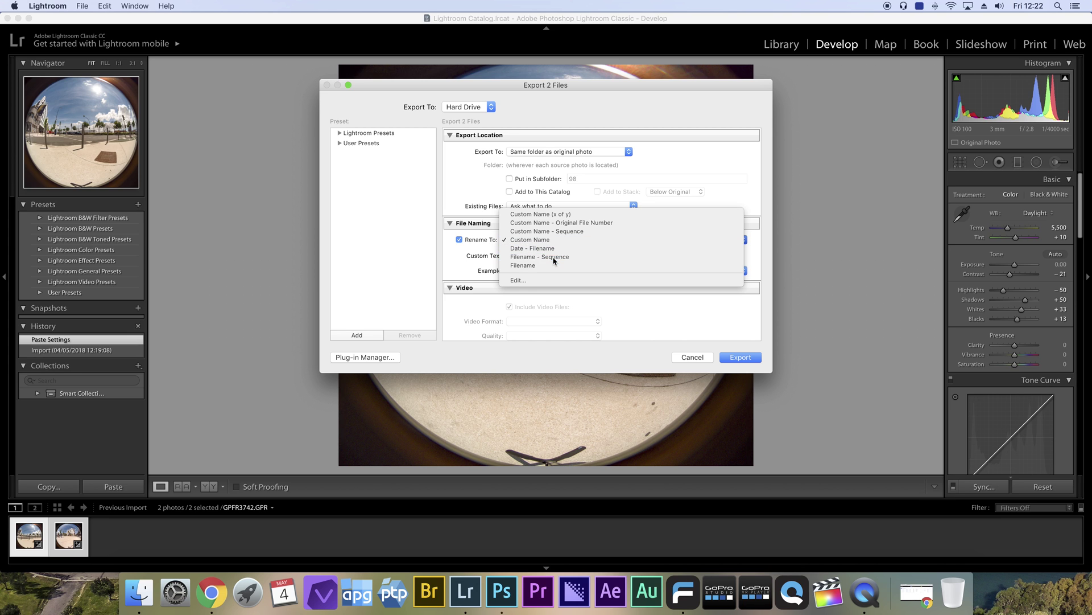
{"action": "left_click", "coordinate": [554, 258]}
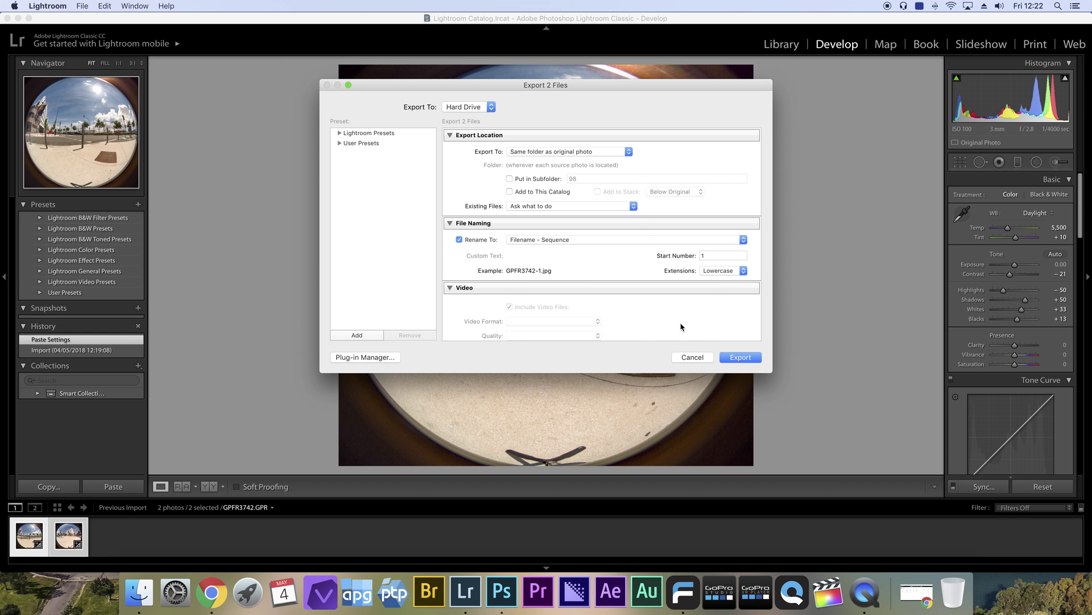
{"action": "left_click", "coordinate": [747, 359]}
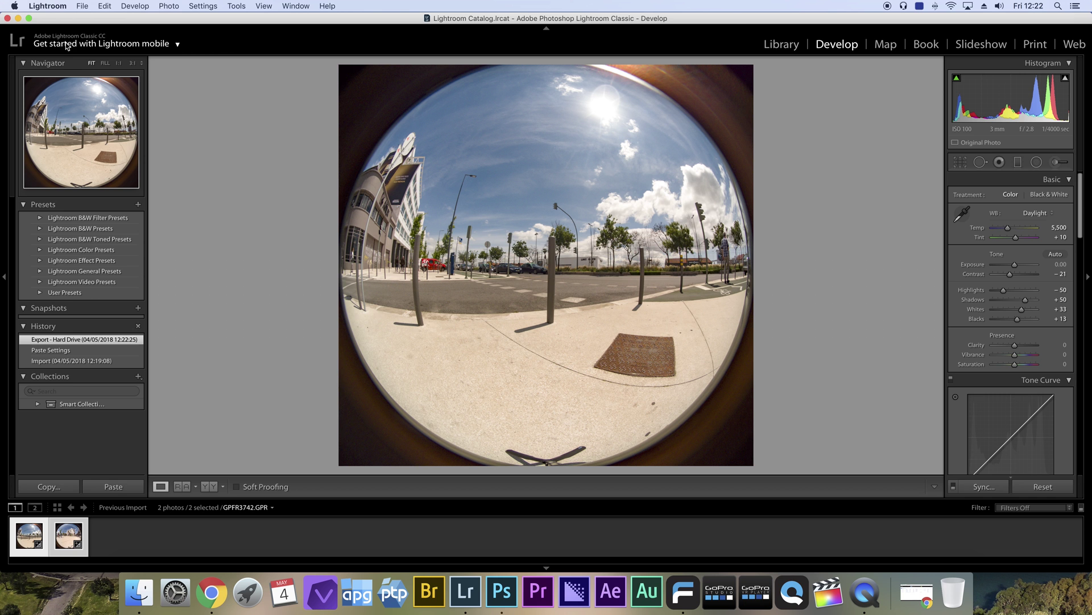
Quit Lightroom without a catalog backup and open FUSION > GoPro Fusion > GPR Test > 102GBACK in Finder.
{"action": "left_click", "coordinate": [8, 18]}
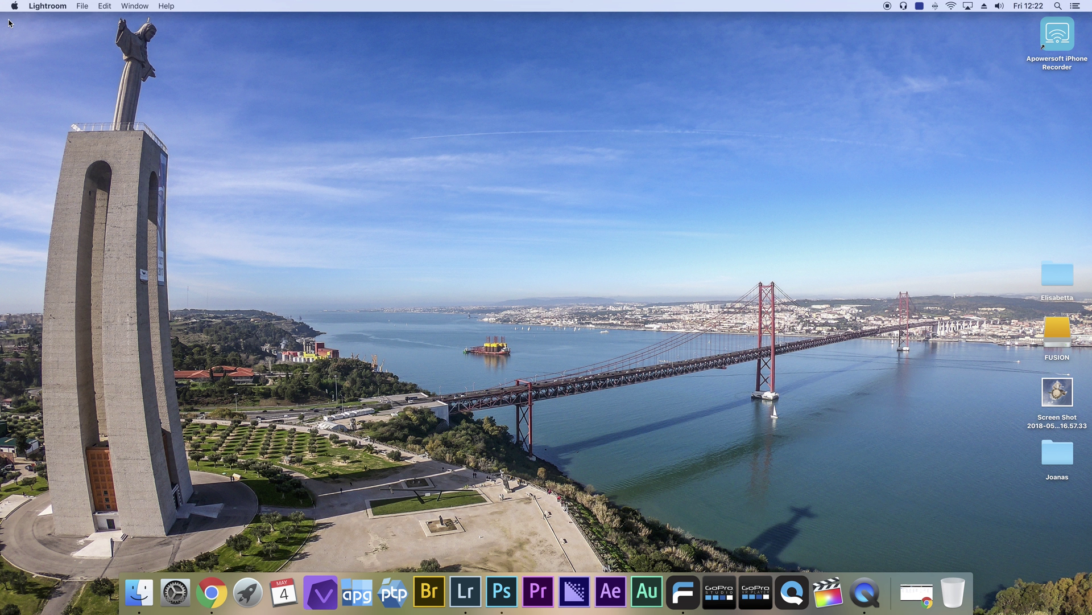
{"action": "left_click", "coordinate": [616, 241]}
{"action": "left_click", "coordinate": [149, 594]}
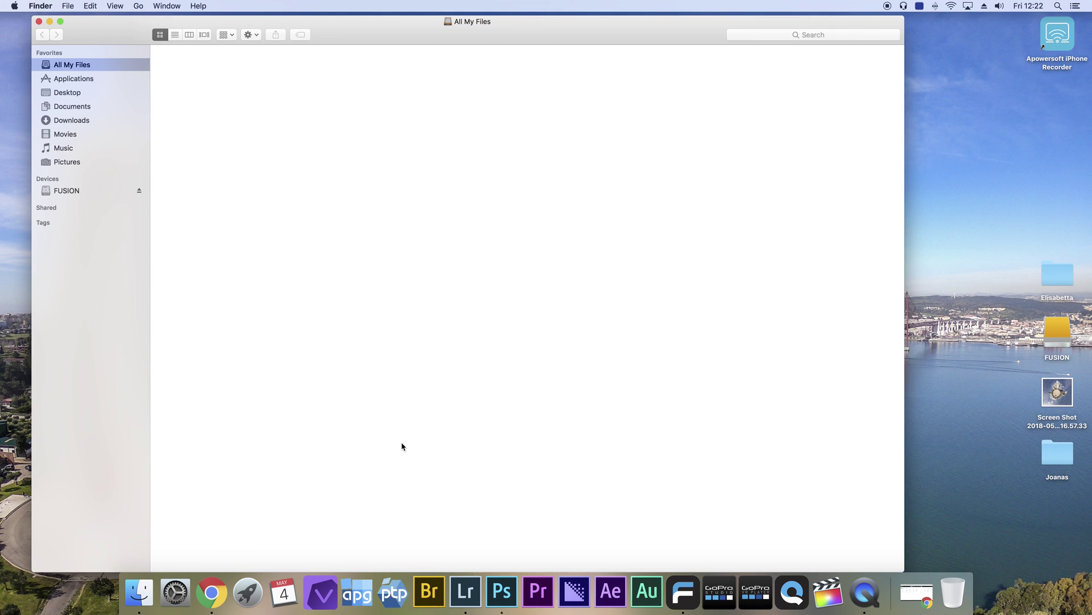
{"action": "left_click", "coordinate": [80, 190]}
{"action": "left_click", "coordinate": [362, 75]}
{"action": "double_click", "coordinate": [362, 75]}
{"action": "left_click", "coordinate": [300, 73]}
{"action": "double_click", "coordinate": [300, 72]}
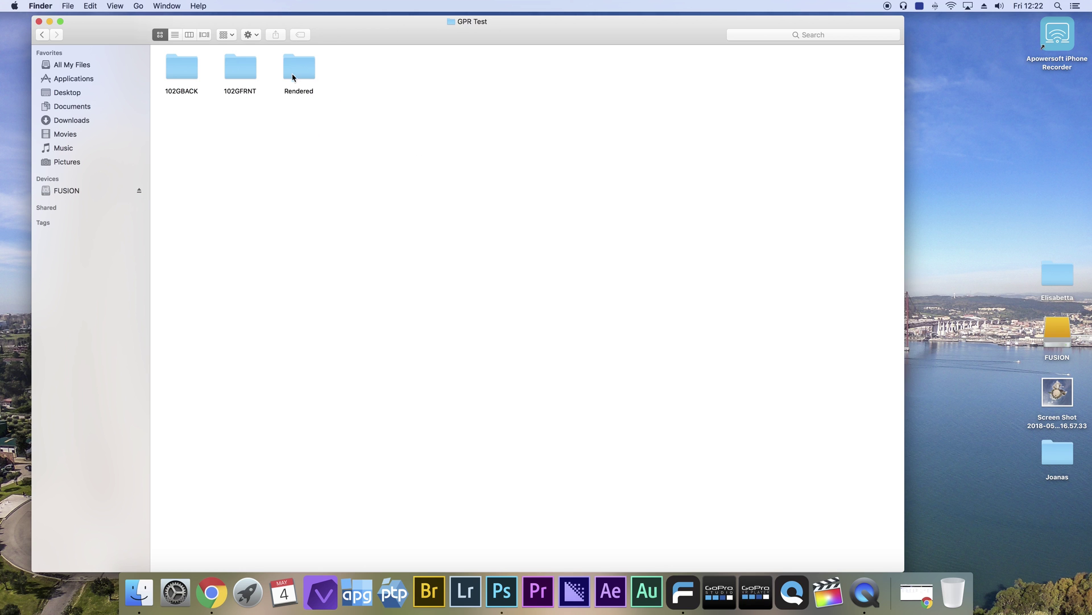
{"action": "left_click", "coordinate": [188, 73]}
{"action": "double_click", "coordinate": [188, 73]}
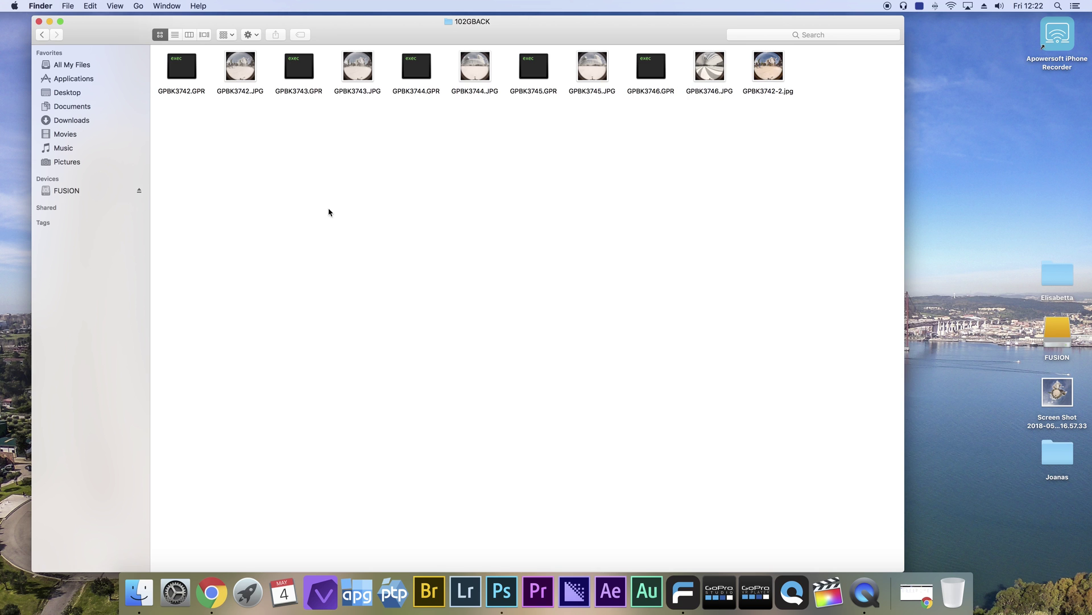
Rename GPBK3742-2.jpg to GPBK3742_GPR.jpg.
{"action": "left_click", "coordinate": [778, 94]}
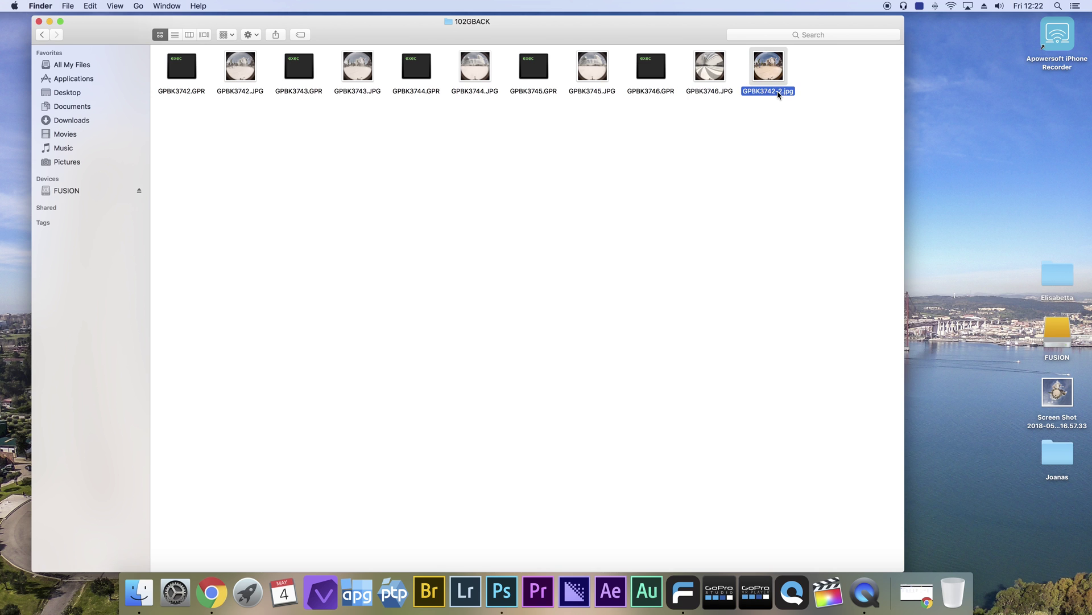
{"action": "left_click", "coordinate": [781, 93]}
{"action": "left_click", "coordinate": [782, 92]}
{"action": "key", "text": "BackSpace"}
{"action": "key", "text": "BackSpace"}
{"action": "type", "text": "_GPR"}
{"action": "left_click", "coordinate": [791, 160]}
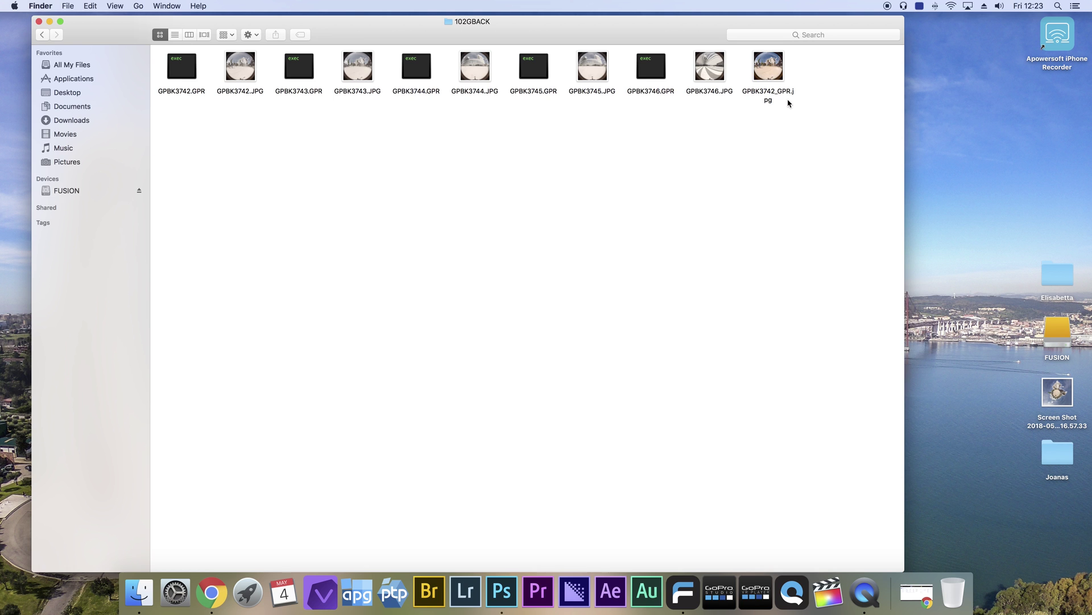
In the 102GFRNT folder, rename GPFR3742-1.jpg to GPFR3742_GPR.jpg.
{"action": "left_click", "coordinate": [40, 35]}
{"action": "double_click", "coordinate": [234, 80]}
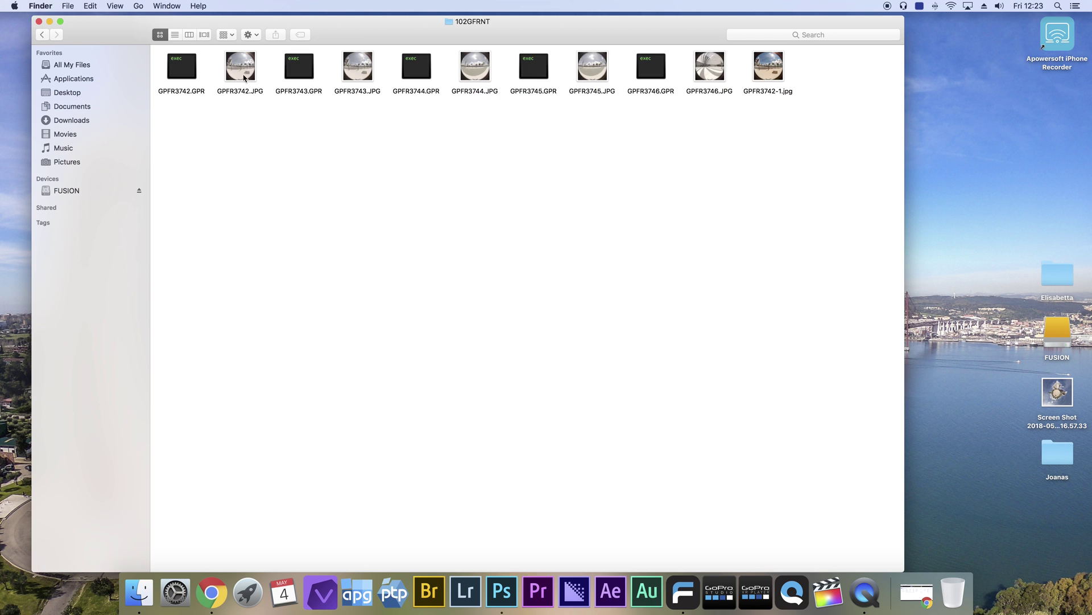
{"action": "left_click", "coordinate": [778, 91]}
{"action": "left_click", "coordinate": [781, 92]}
{"action": "left_click", "coordinate": [781, 92]}
{"action": "key", "text": "BackSpace"}
{"action": "key", "text": "BackSpace"}
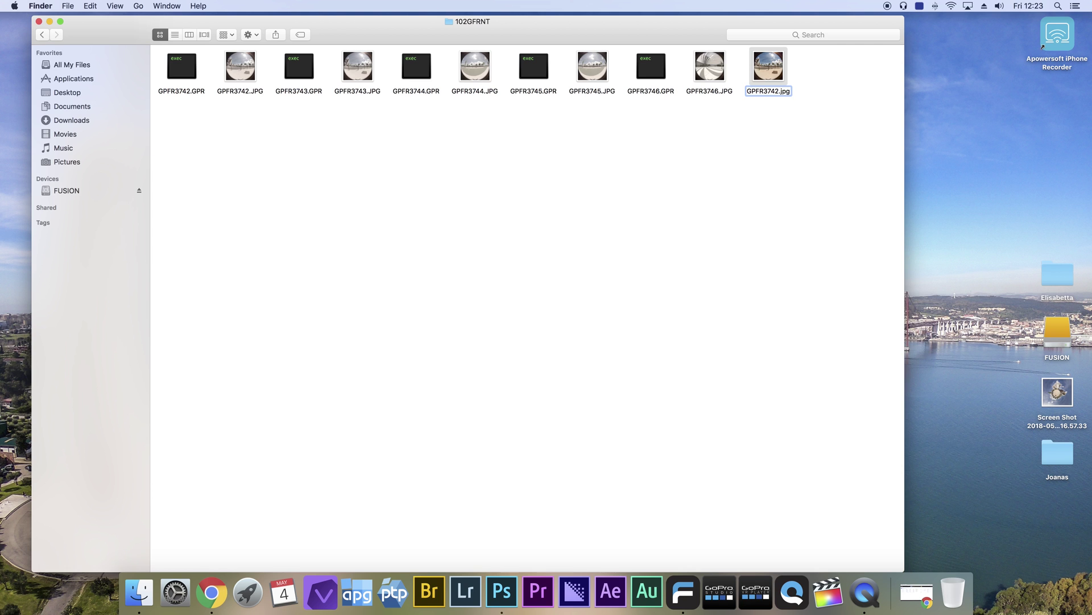
{"action": "type", "text": "_GPR"}
{"action": "left_click", "coordinate": [725, 210]}
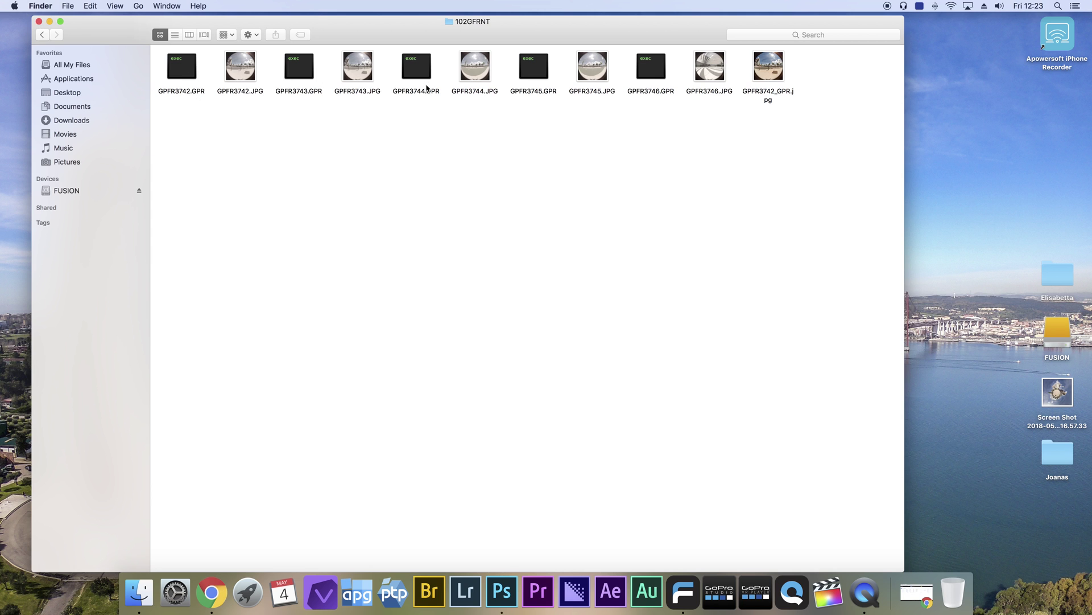
Close Finder, launch Fusion Studio, and add media from FUSION > GoPro Fusion > GPR Test.
{"action": "left_click", "coordinate": [38, 21]}
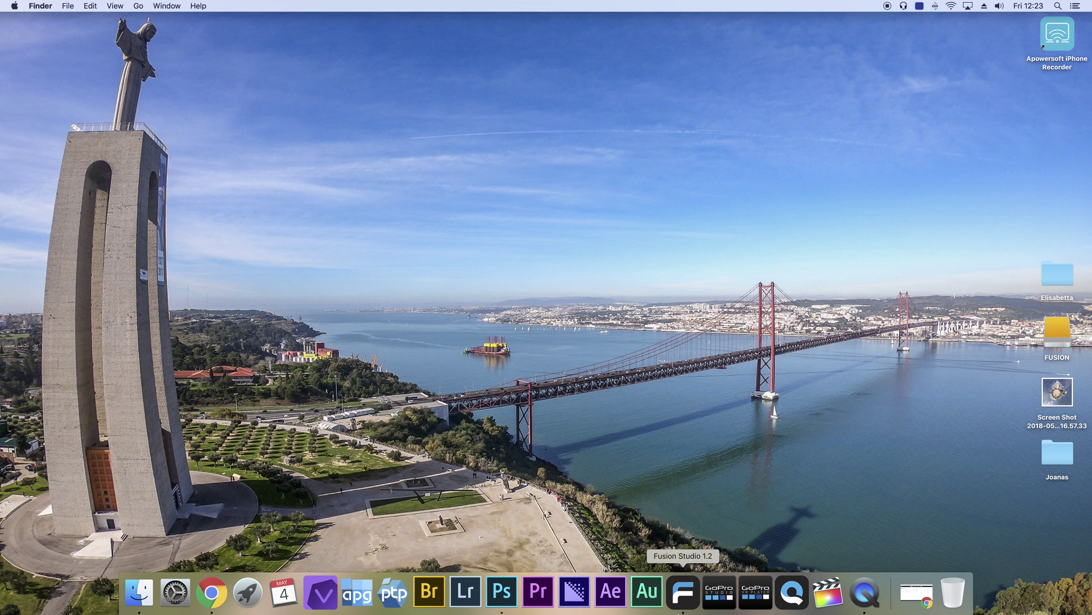
{"action": "left_click", "coordinate": [684, 598]}
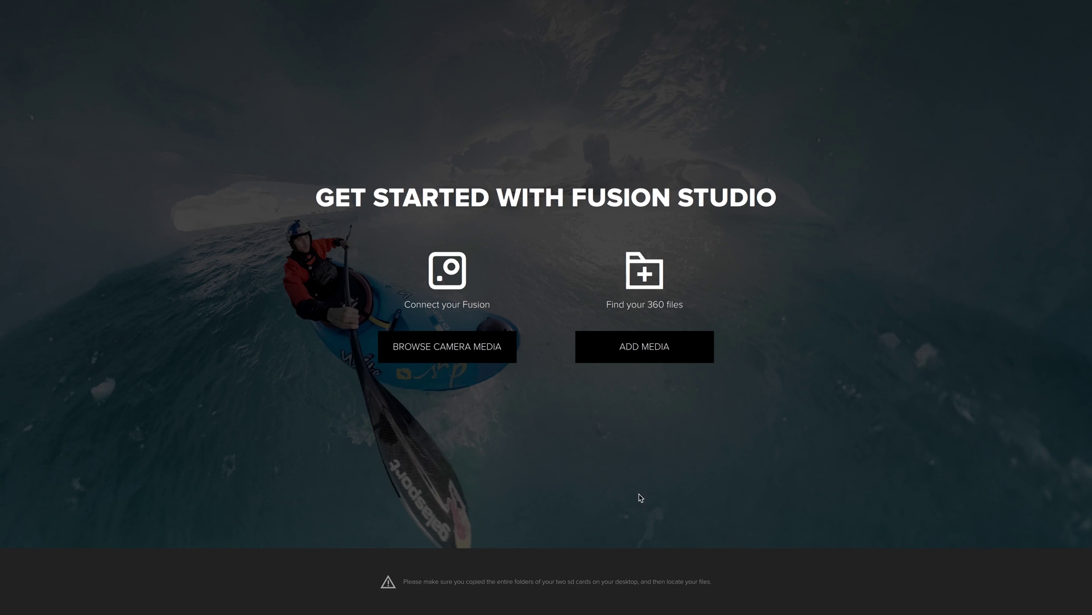
{"action": "mouse_move", "coordinate": [688, 607]}
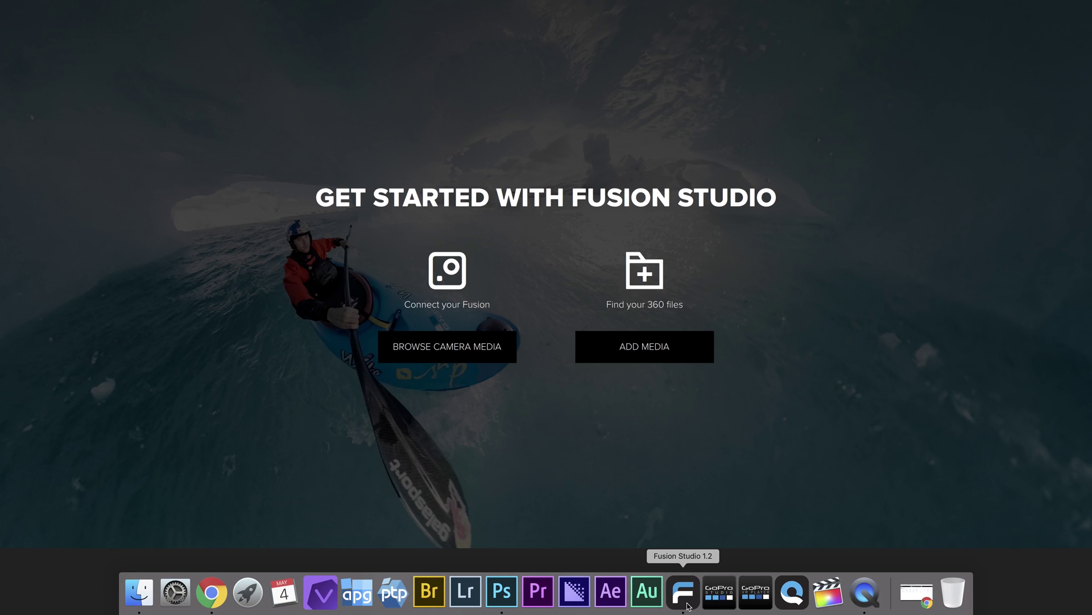
{"action": "left_click", "coordinate": [654, 346]}
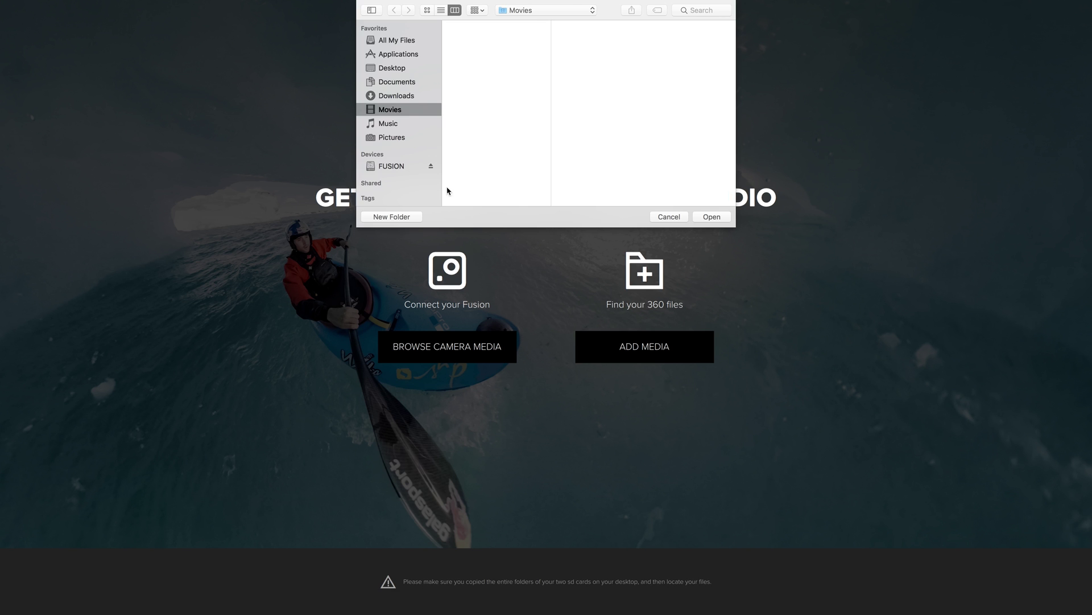
{"action": "left_click", "coordinate": [403, 167]}
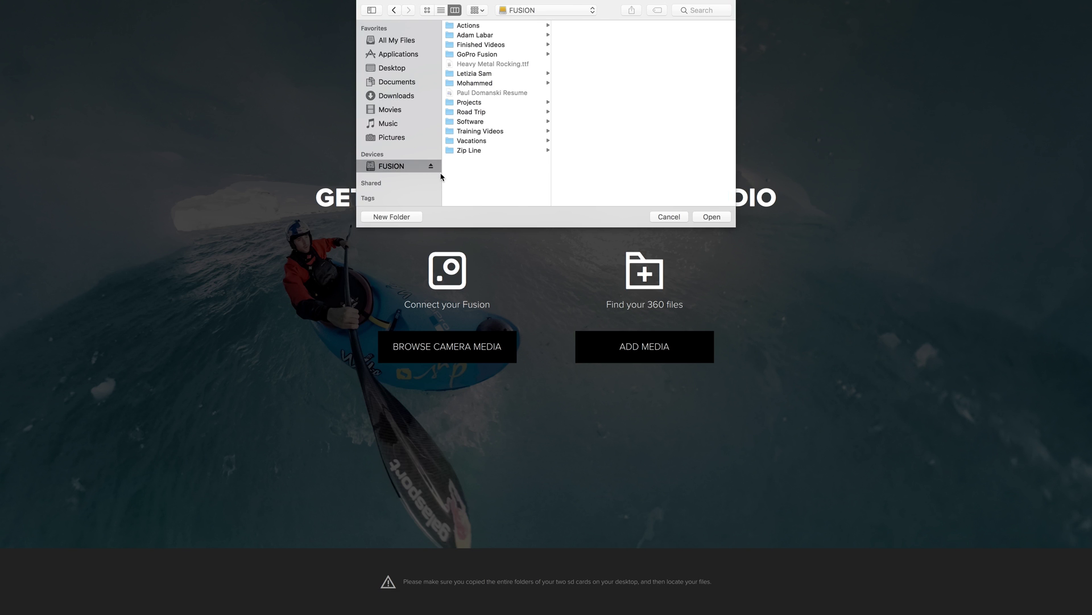
{"action": "left_click", "coordinate": [492, 54]}
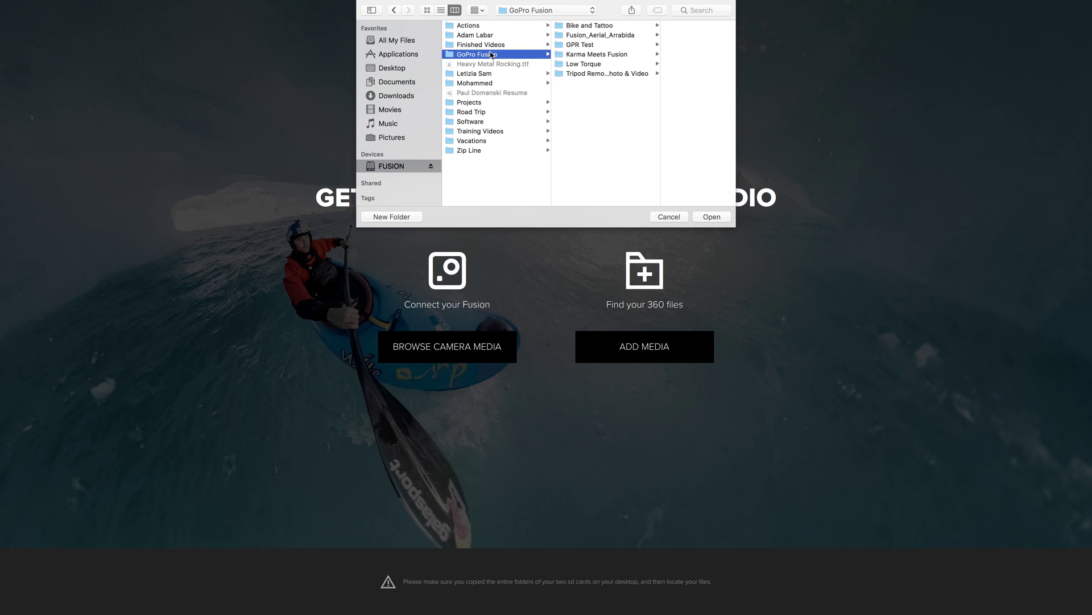
{"action": "left_click", "coordinate": [591, 47]}
{"action": "left_click", "coordinate": [712, 216]}
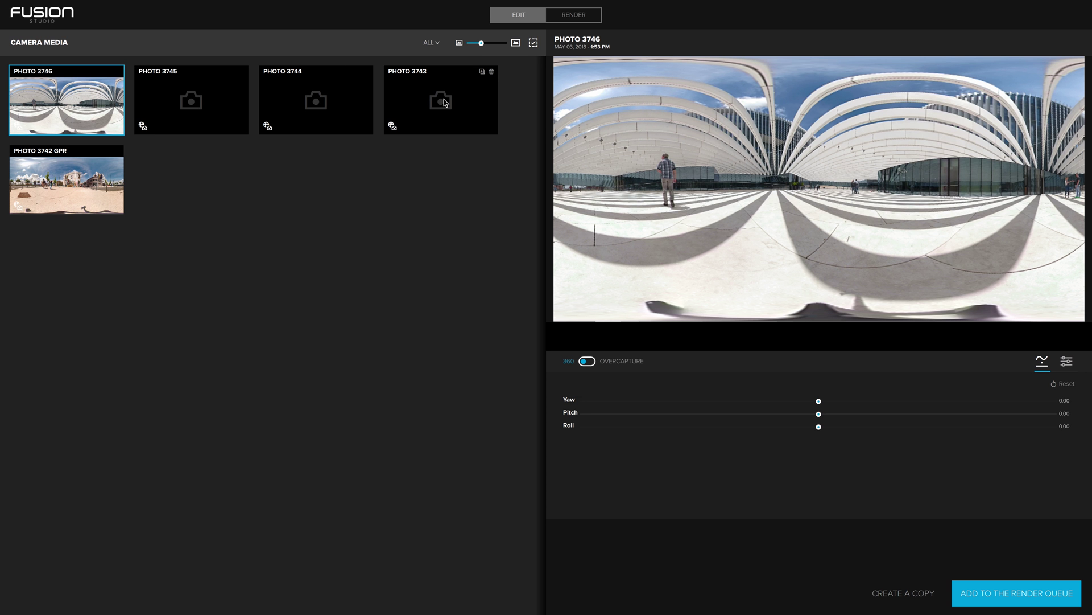
Select PHOTO 3742 GPR and orient it to Yaw 8.88, Pitch -0.76, Roll 2.43.
{"action": "left_click", "coordinate": [66, 186]}
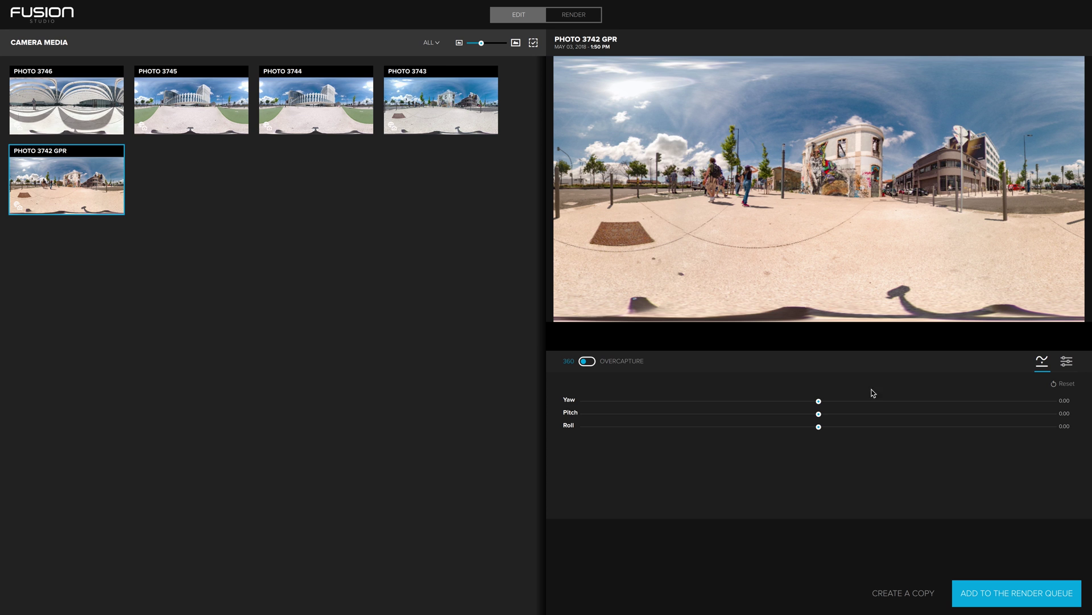
{"action": "mouse_move", "coordinate": [818, 401]}
{"action": "left_mouse_down"}
{"action": "mouse_move", "coordinate": [802, 398]}
{"action": "mouse_move", "coordinate": [831, 402]}
{"action": "left_mouse_up"}
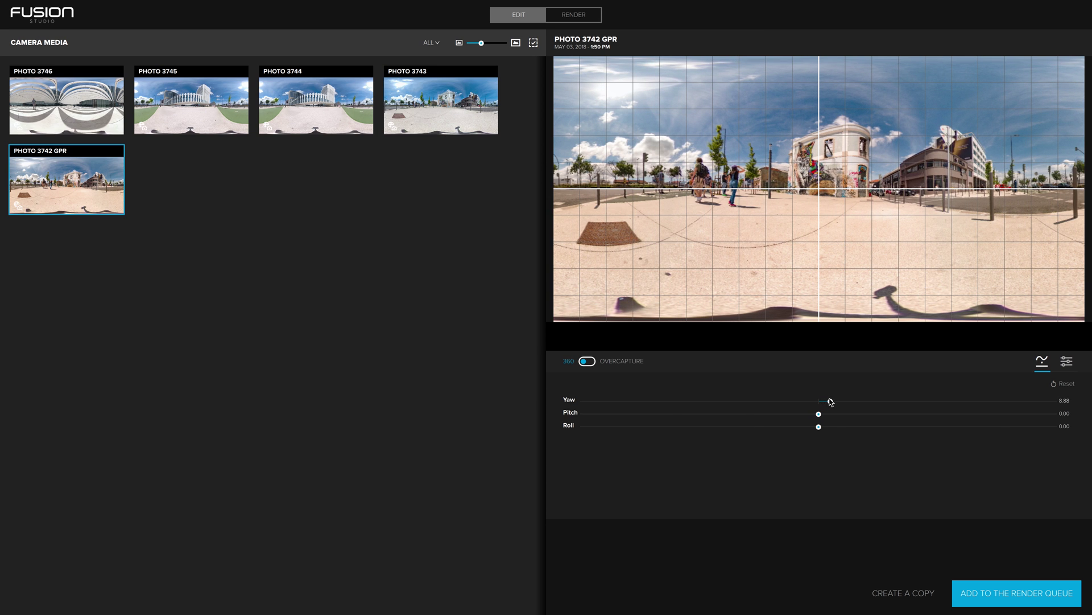
{"action": "mouse_move", "coordinate": [831, 402]}
{"action": "left_mouse_down"}
{"action": "mouse_move", "coordinate": [819, 414]}
{"action": "mouse_move", "coordinate": [837, 415]}
{"action": "mouse_move", "coordinate": [817, 415]}
{"action": "left_mouse_up"}
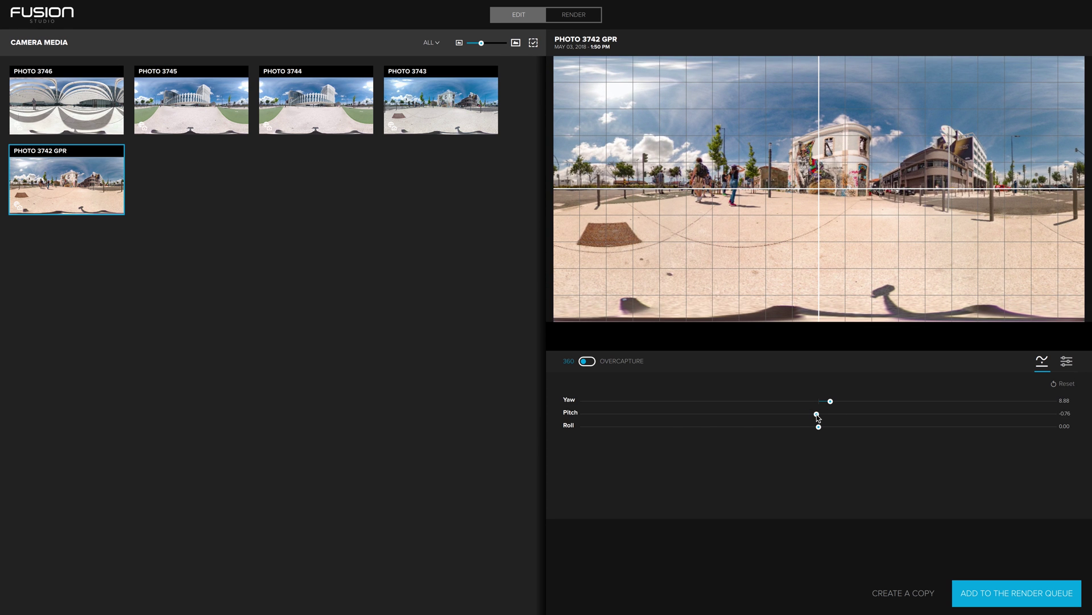
{"action": "left_click_drag", "start_coordinate": [817, 414], "coordinate": [824, 429]}
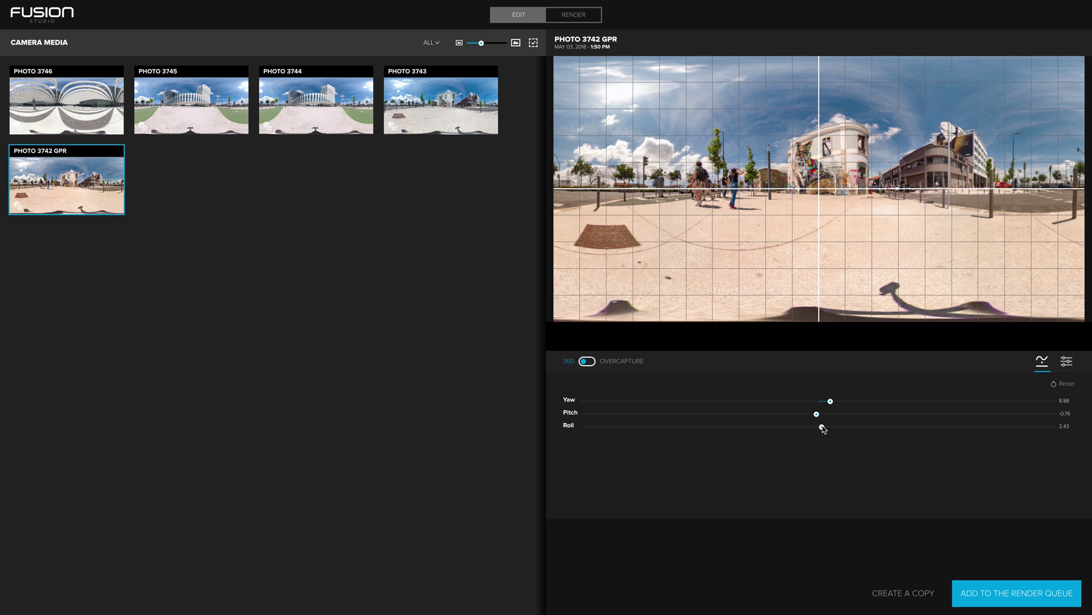
{"action": "left_click_drag", "start_coordinate": [824, 429], "coordinate": [822, 428]}
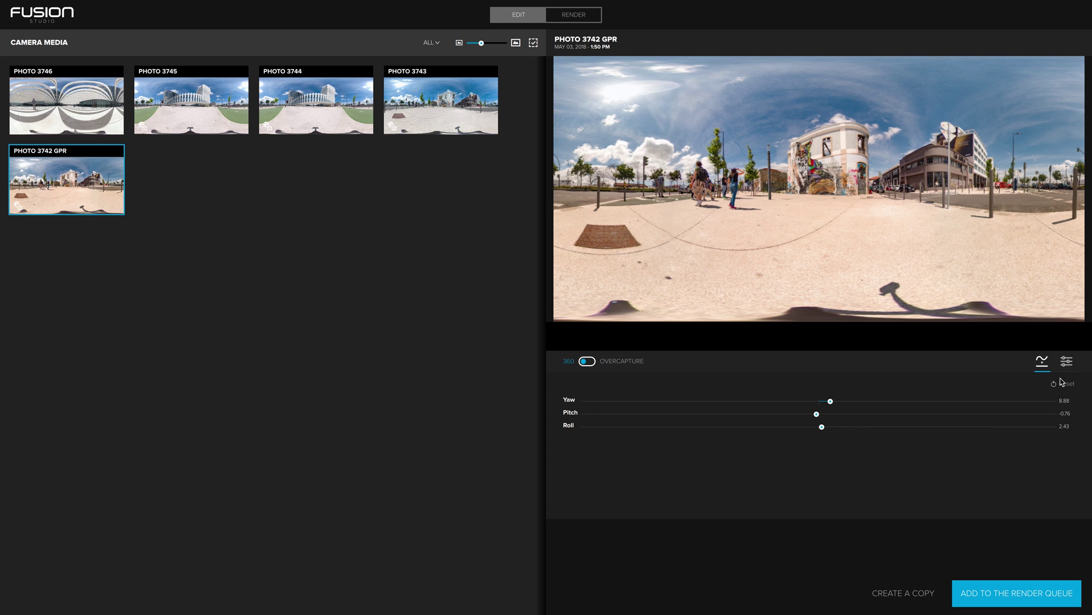
{"action": "left_click", "coordinate": [1068, 362]}
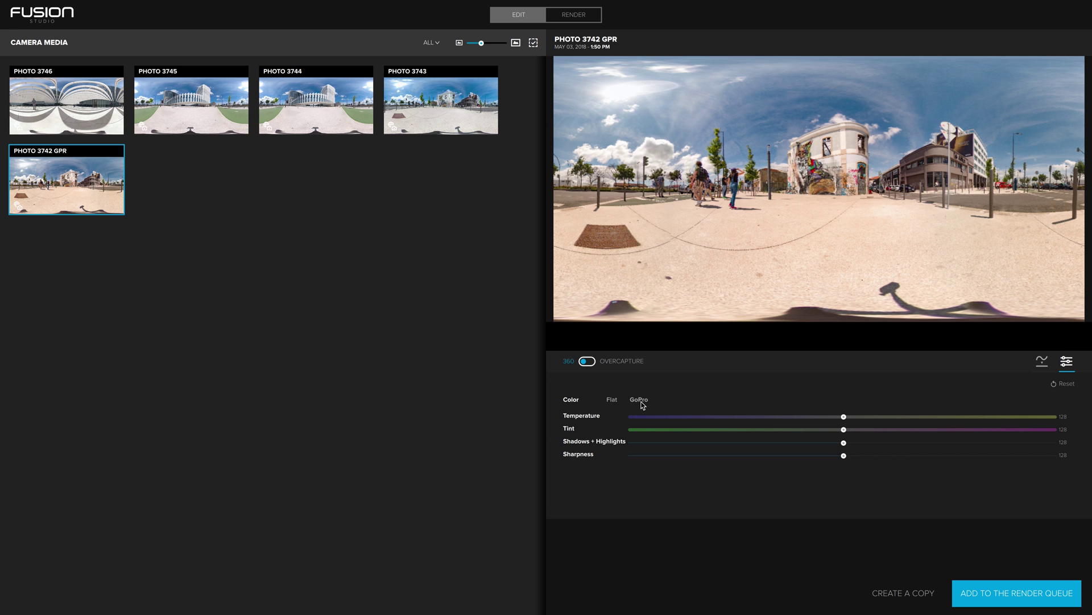
{"action": "left_click", "coordinate": [1040, 361]}
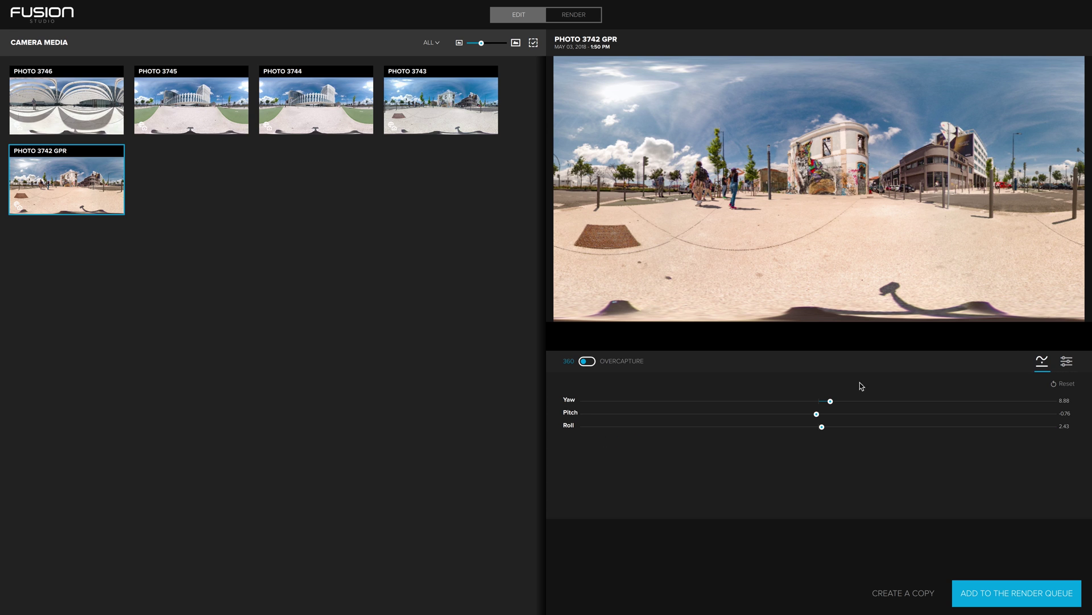
Queue PHOTO 3742 GPR with editing settings and render it as TIFF instead of JPEG.
{"action": "left_click", "coordinate": [1020, 593]}
{"action": "mouse_move", "coordinate": [448, 279]}
{"action": "mouse_move", "coordinate": [453, 311]}
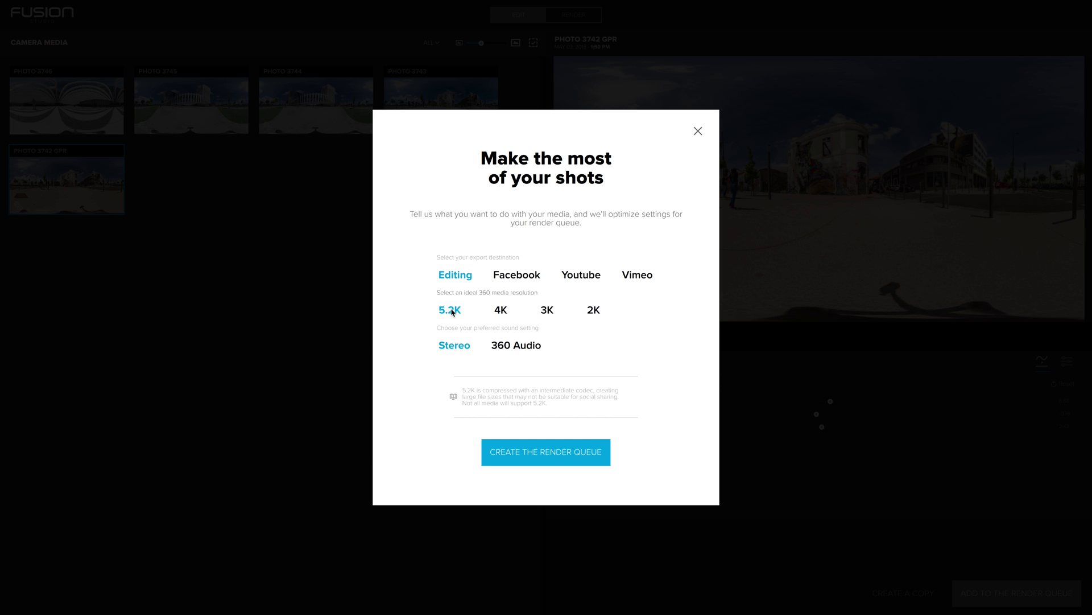
{"action": "left_click", "coordinate": [566, 453]}
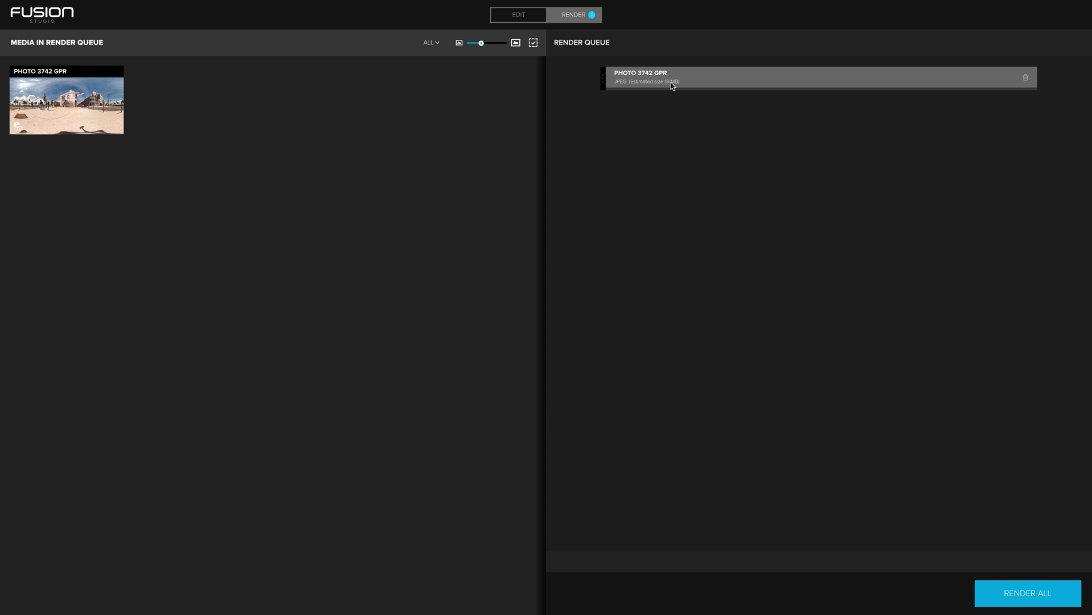
{"action": "left_click", "coordinate": [642, 84]}
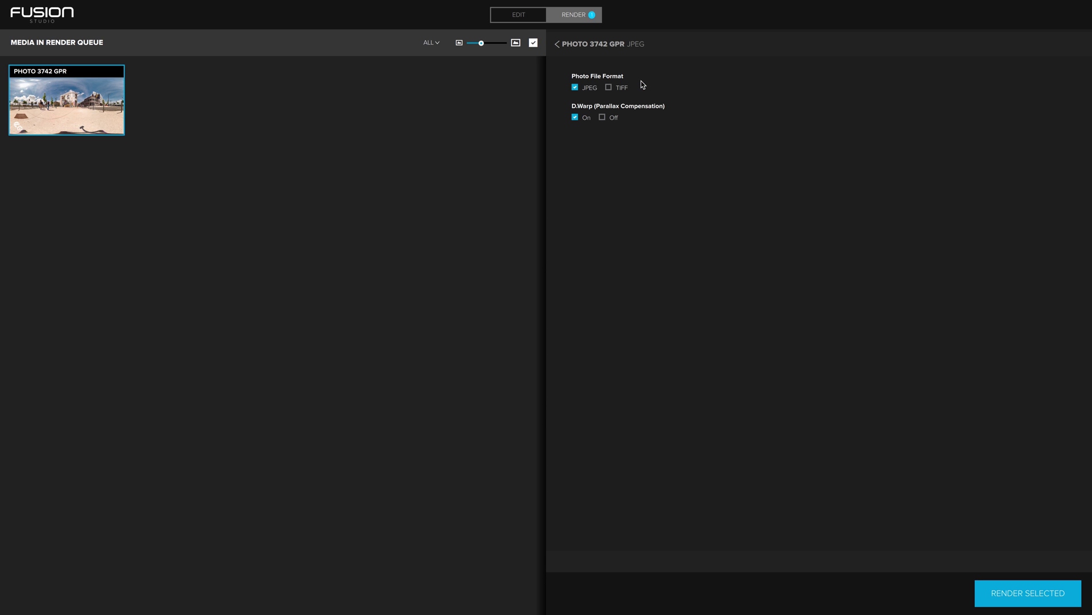
{"action": "left_click", "coordinate": [609, 89]}
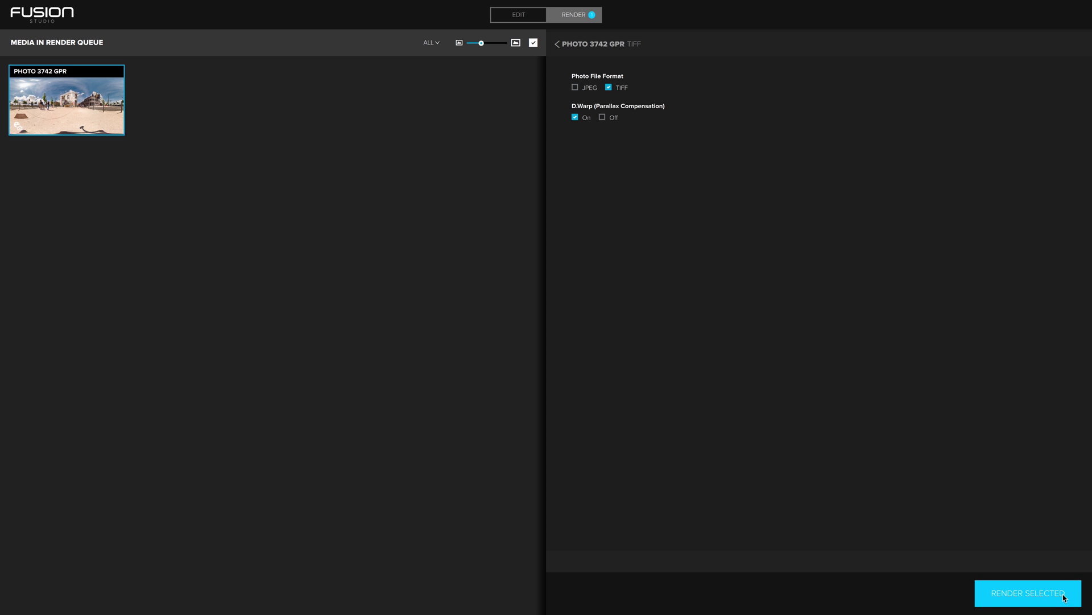
{"action": "left_click", "coordinate": [1035, 594]}
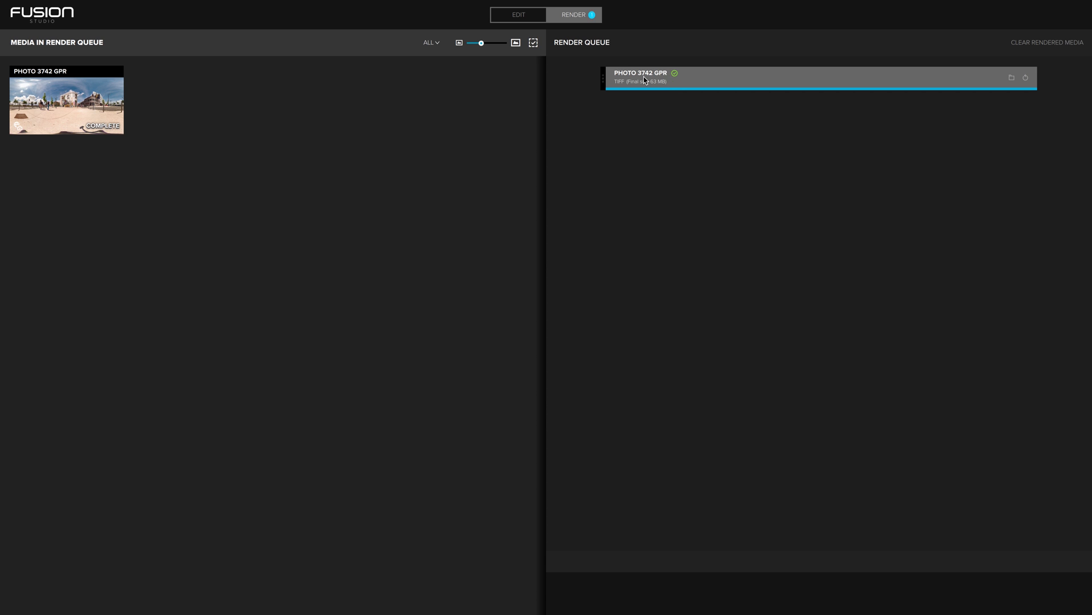
Reveal PHOTO_3742_GPR(1).tiff in Finder's Rendered folder and launch GoPro VR Player.
{"action": "left_click", "coordinate": [1012, 78]}
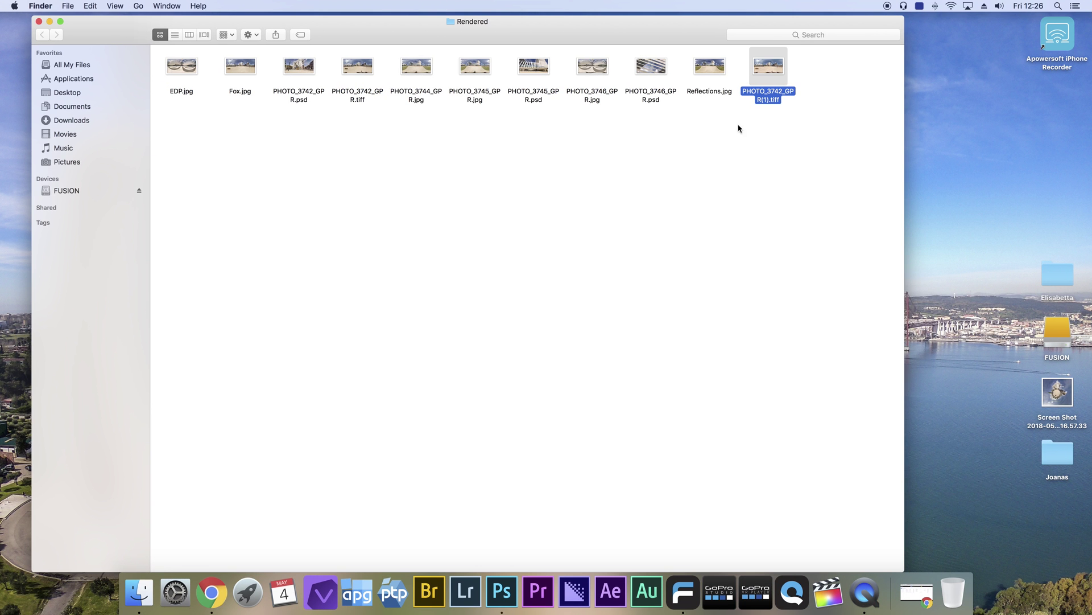
{"action": "left_click", "coordinate": [766, 68], "text": "super"}
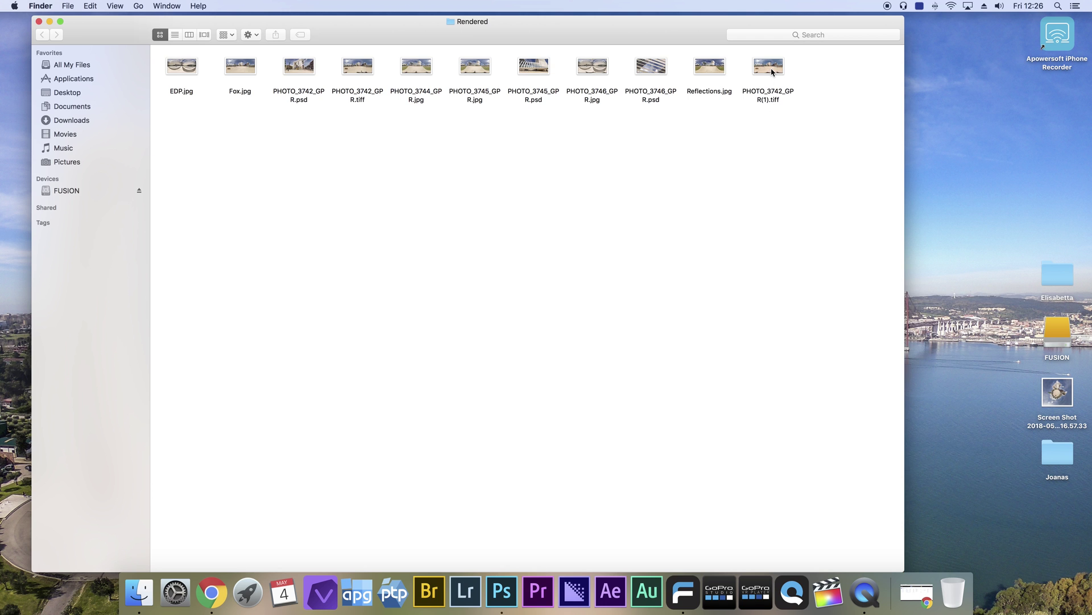
{"action": "left_click", "coordinate": [754, 596]}
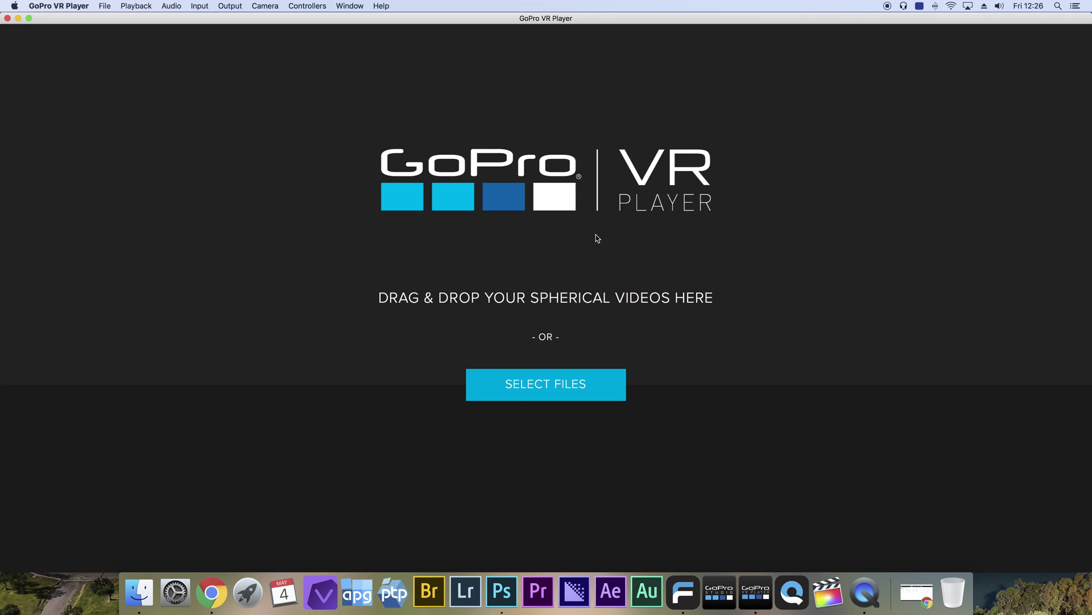
Load the new PHOTO_3742_GPR(1).tiff render into GoPro VR Player.
{"action": "left_click", "coordinate": [537, 398]}
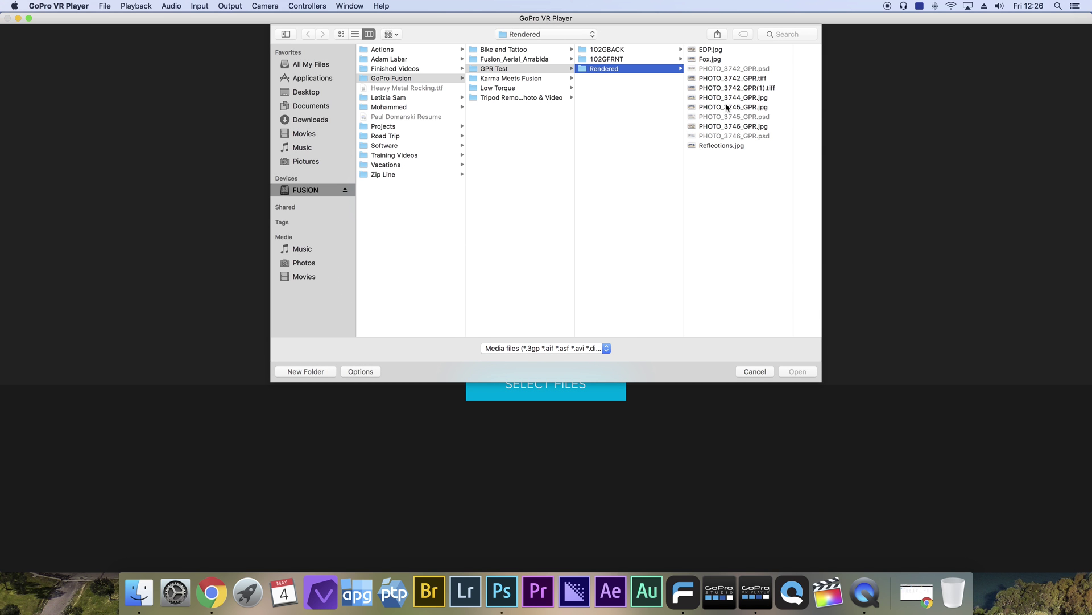
{"action": "left_click", "coordinate": [738, 88]}
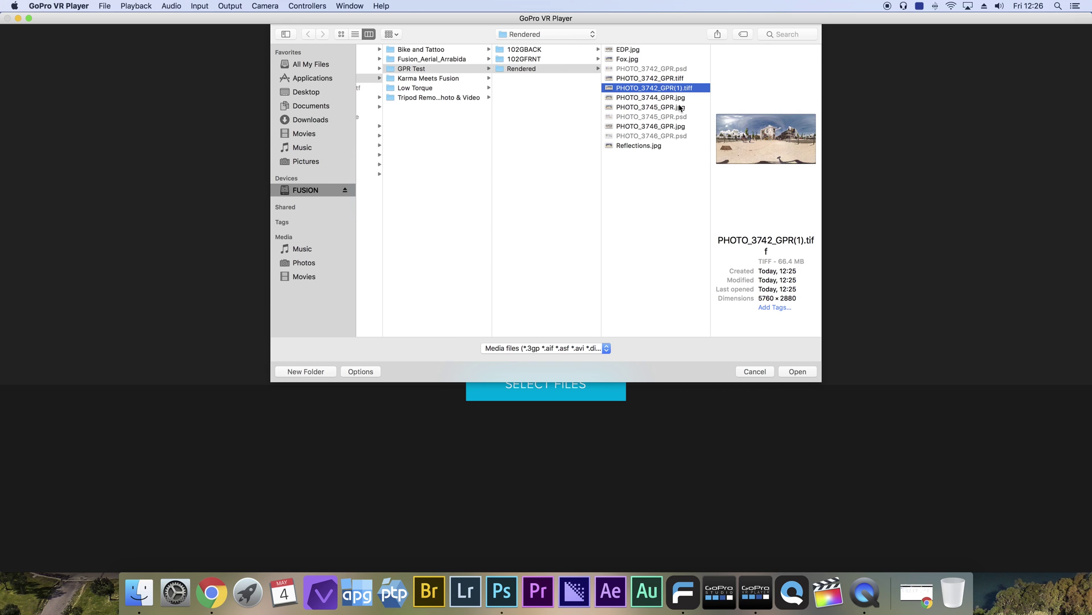
{"action": "left_click", "coordinate": [656, 79]}
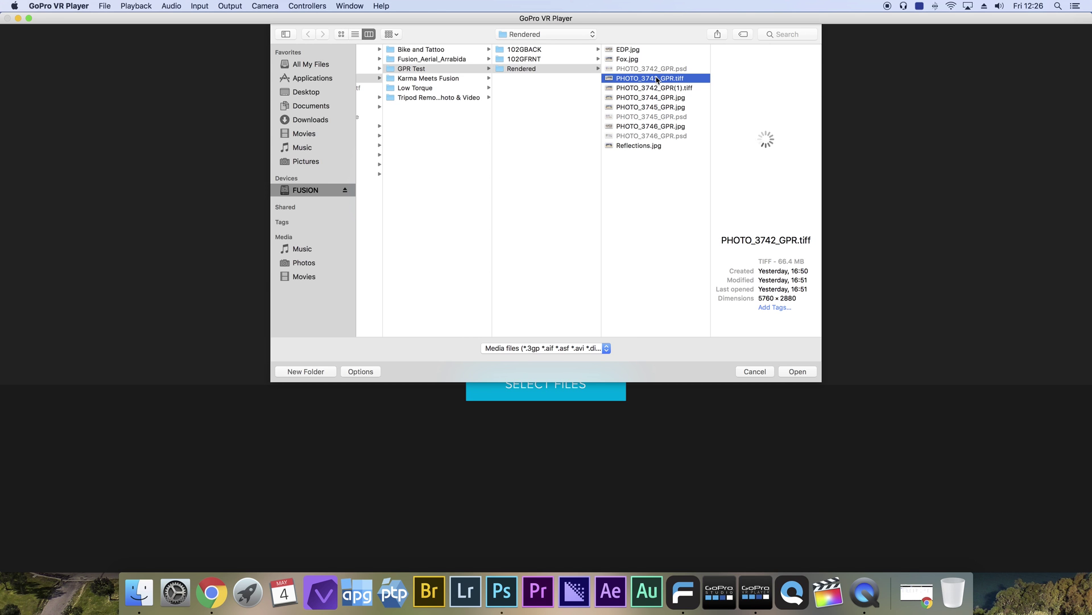
{"action": "left_click", "coordinate": [649, 88]}
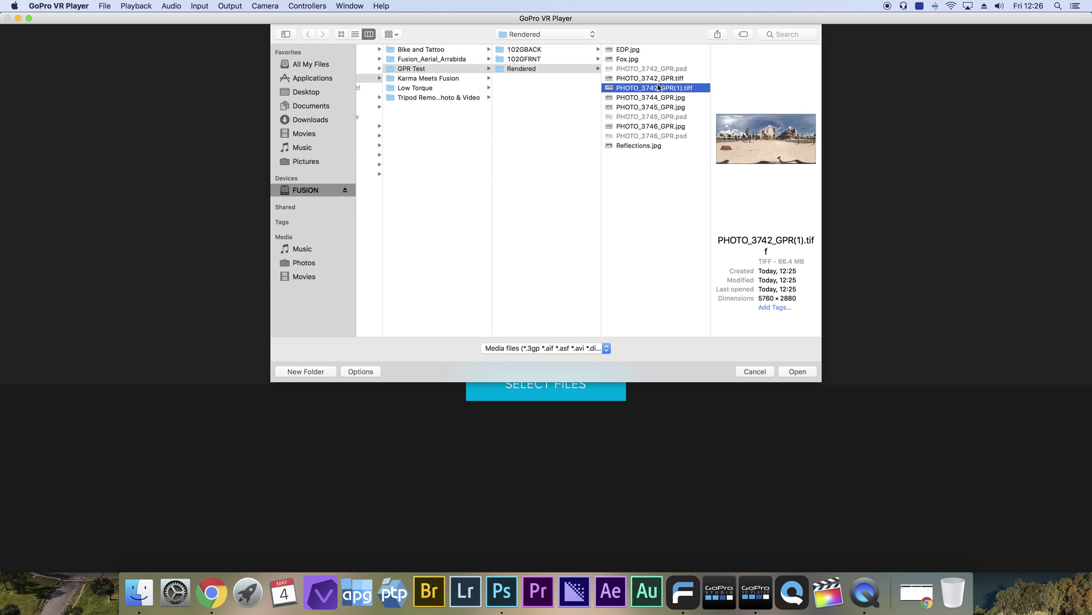
{"action": "left_click", "coordinate": [797, 371]}
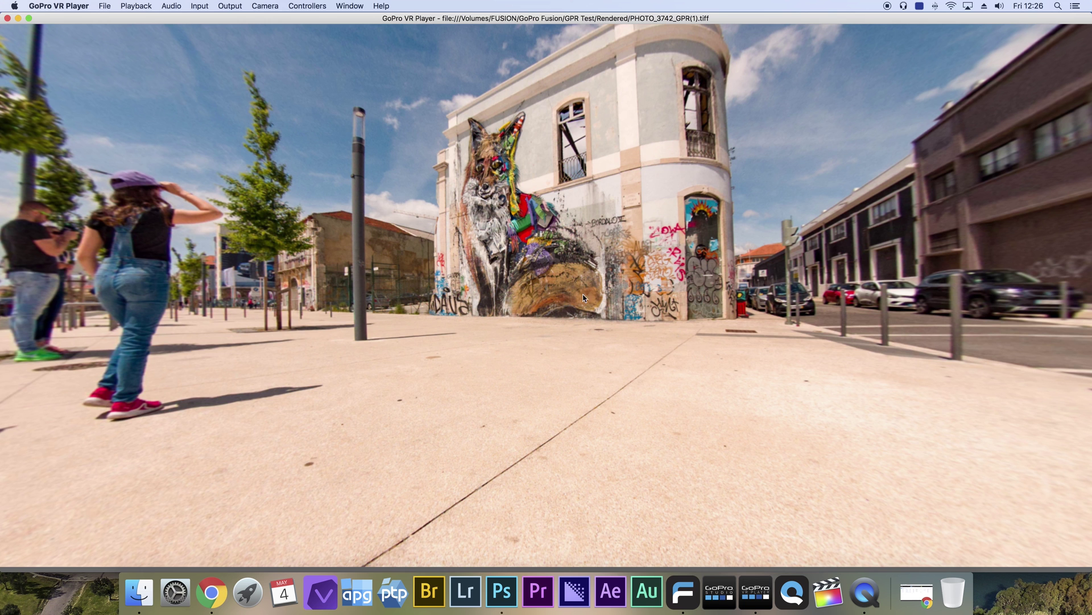
Turn the panorama toward the street, zoom out, tilt down to the ground, then close the player.
{"action": "left_click_drag", "start_coordinate": [576, 292], "coordinate": [578, 360]}
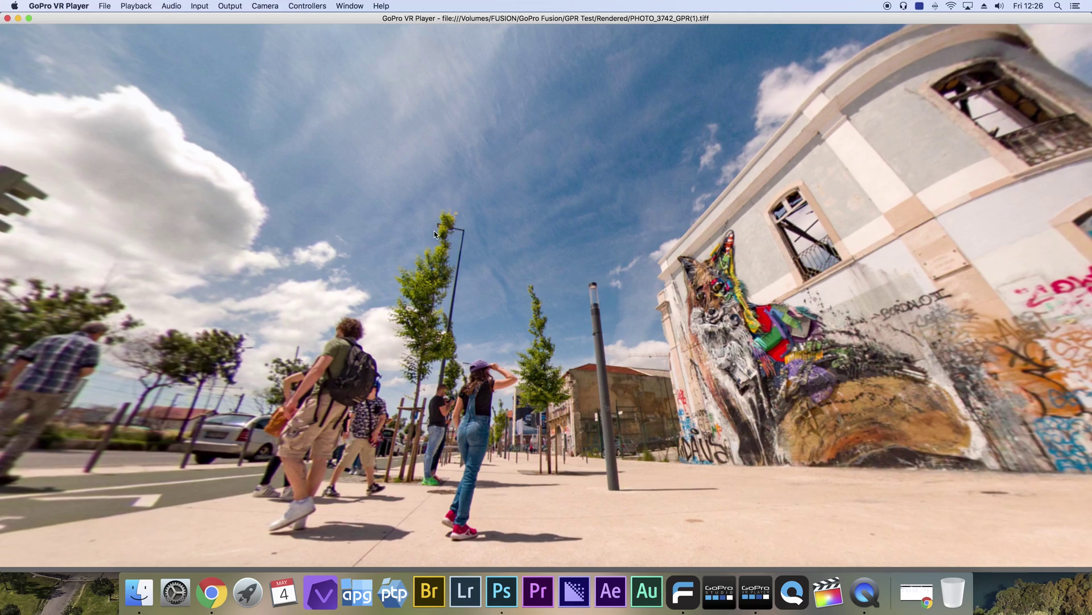
{"action": "left_click_drag", "start_coordinate": [335, 328], "coordinate": [410, 336]}
{"action": "scroll", "coordinate": [411, 335], "scroll_direction": "down", "scroll_amount": 10}
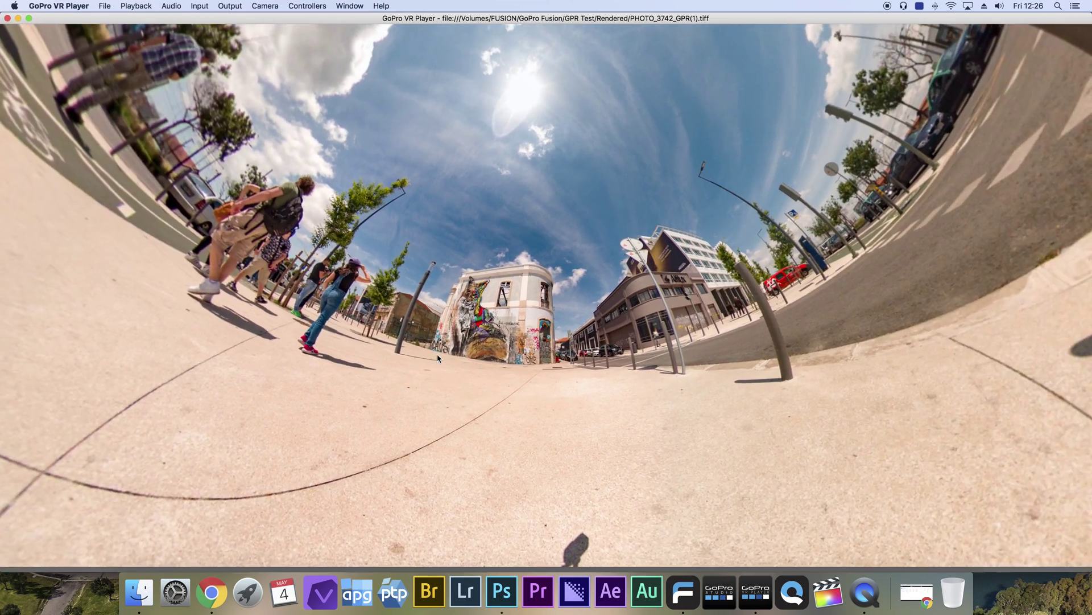
{"action": "left_click_drag", "start_coordinate": [438, 357], "coordinate": [525, 510]}
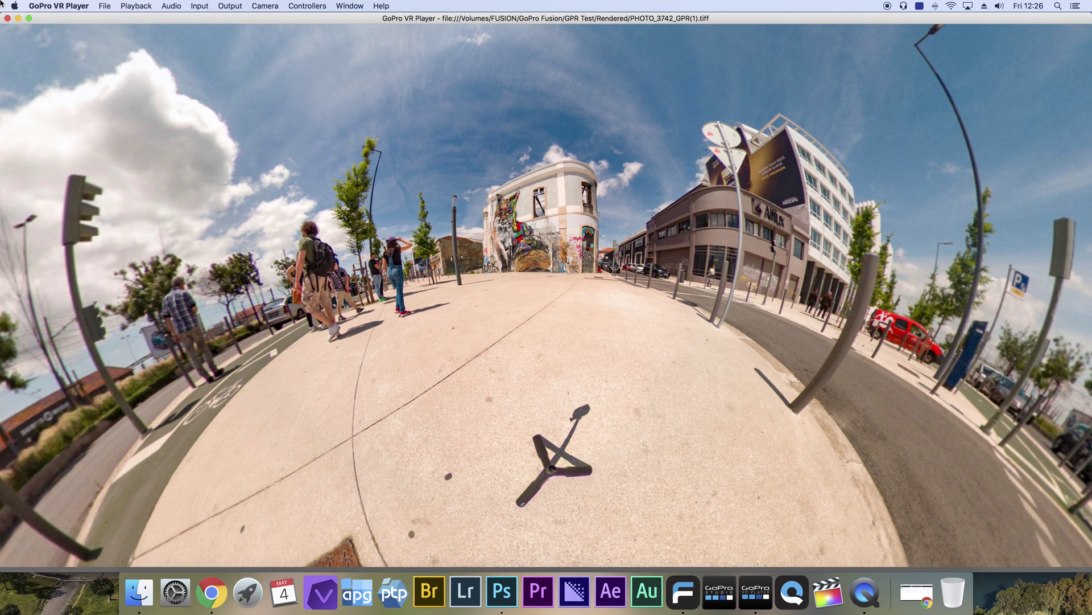
{"action": "left_click", "coordinate": [8, 18]}
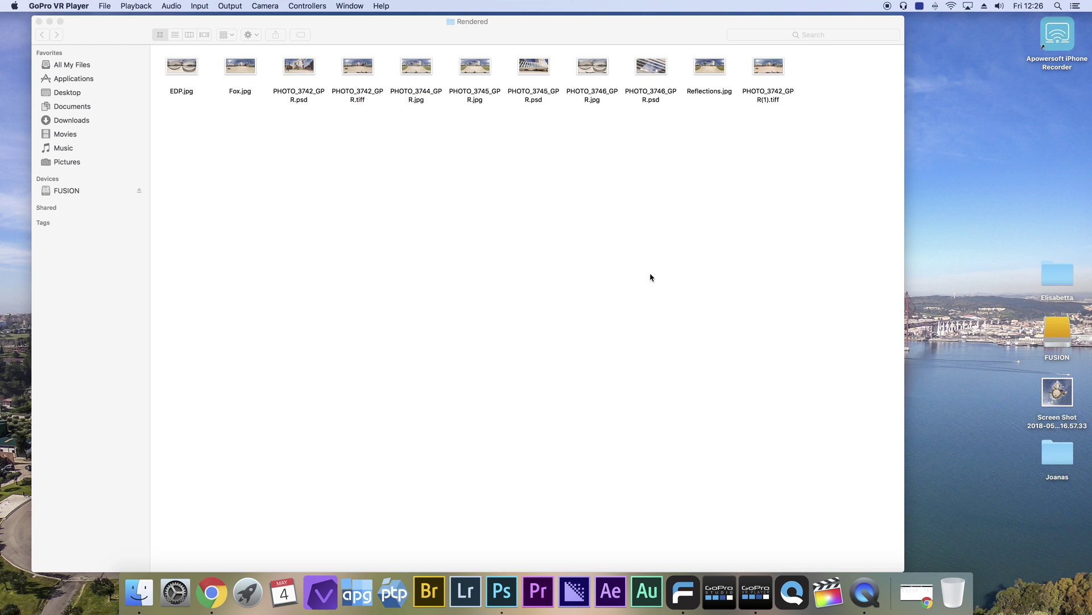
Close the quick preview and open PHOTO_3742_GPR(1).tiff with Adobe Photoshop CC 2018.
{"action": "double_click", "coordinate": [769, 67]}
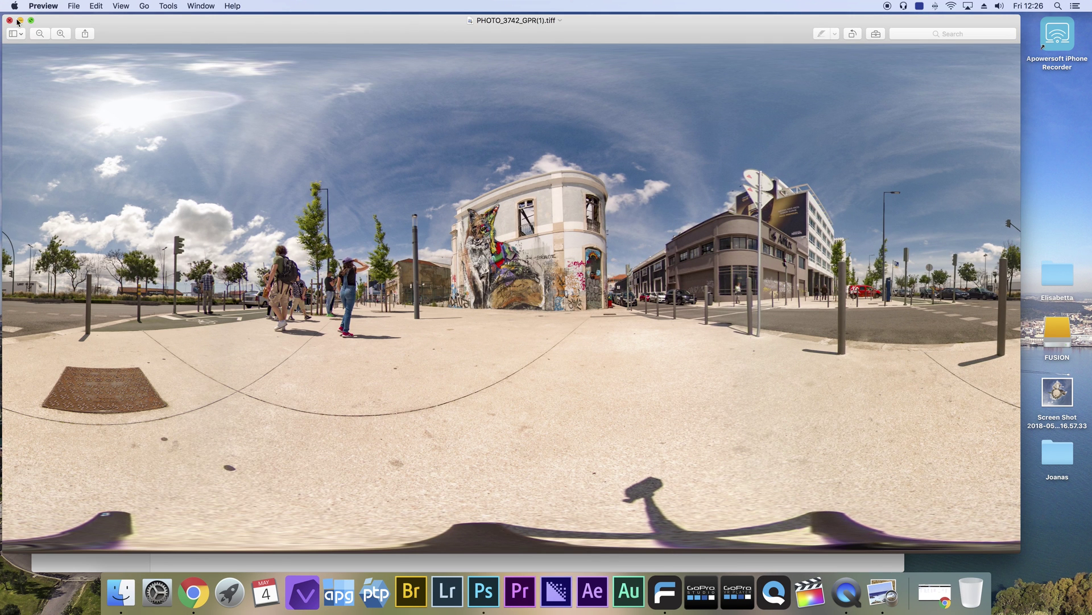
{"action": "left_click", "coordinate": [10, 21]}
{"action": "right_click", "coordinate": [772, 68]}
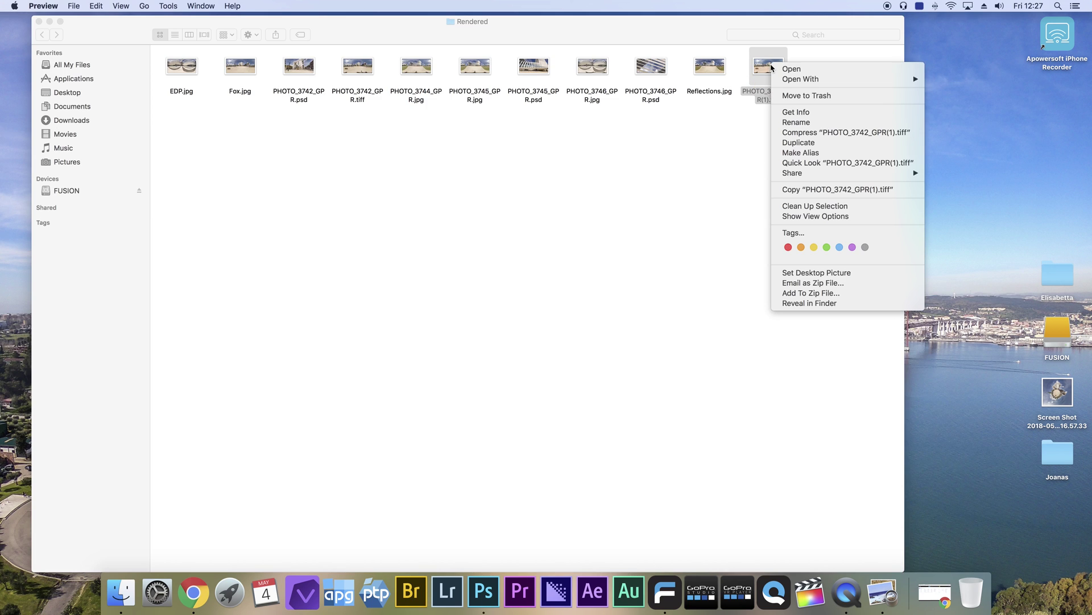
{"action": "mouse_move", "coordinate": [900, 80]}
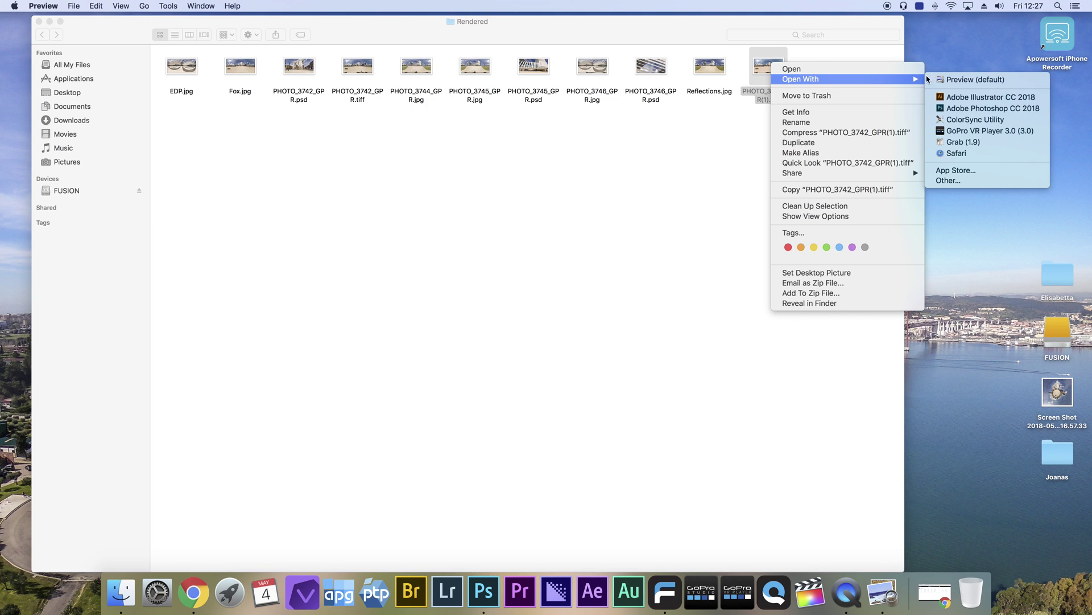
{"action": "left_click", "coordinate": [977, 110]}
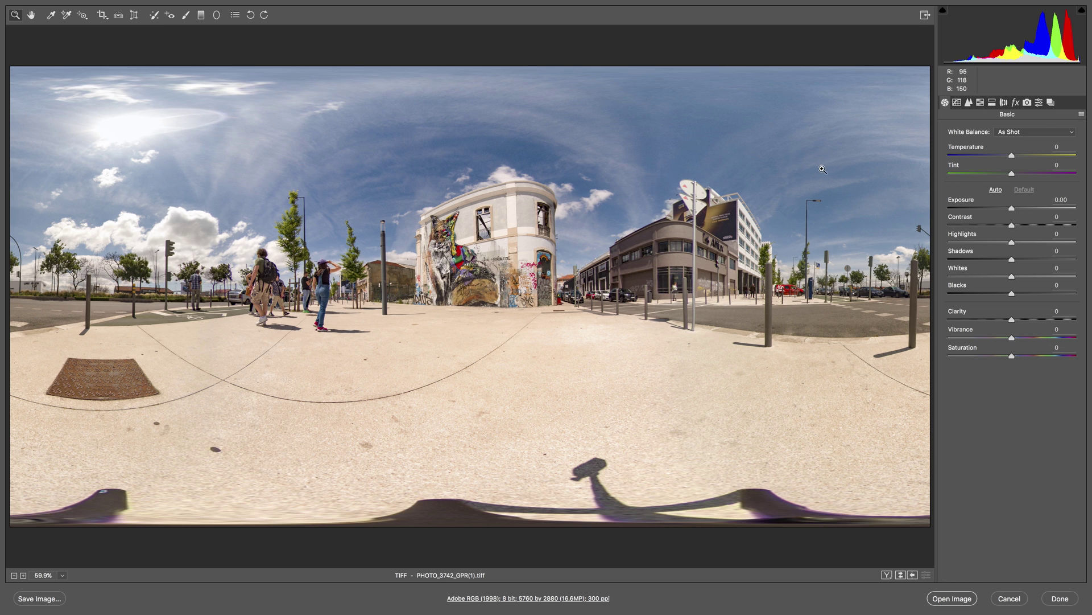
Show the Detail panel and zoom the preview to 100% on the fox mural.
{"action": "left_click", "coordinate": [972, 103]}
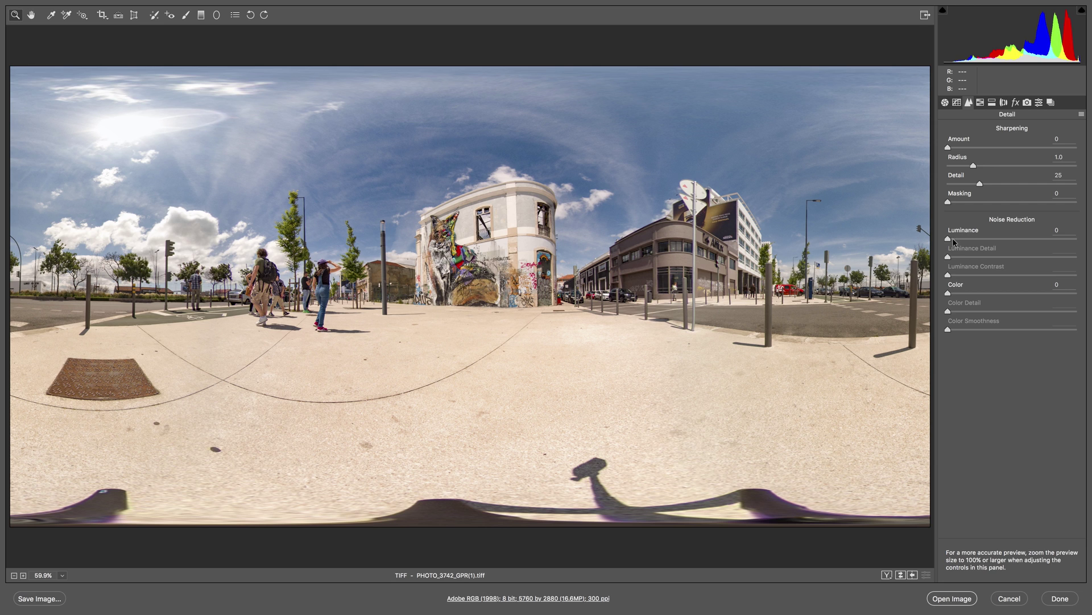
{"action": "left_click", "coordinate": [62, 576]}
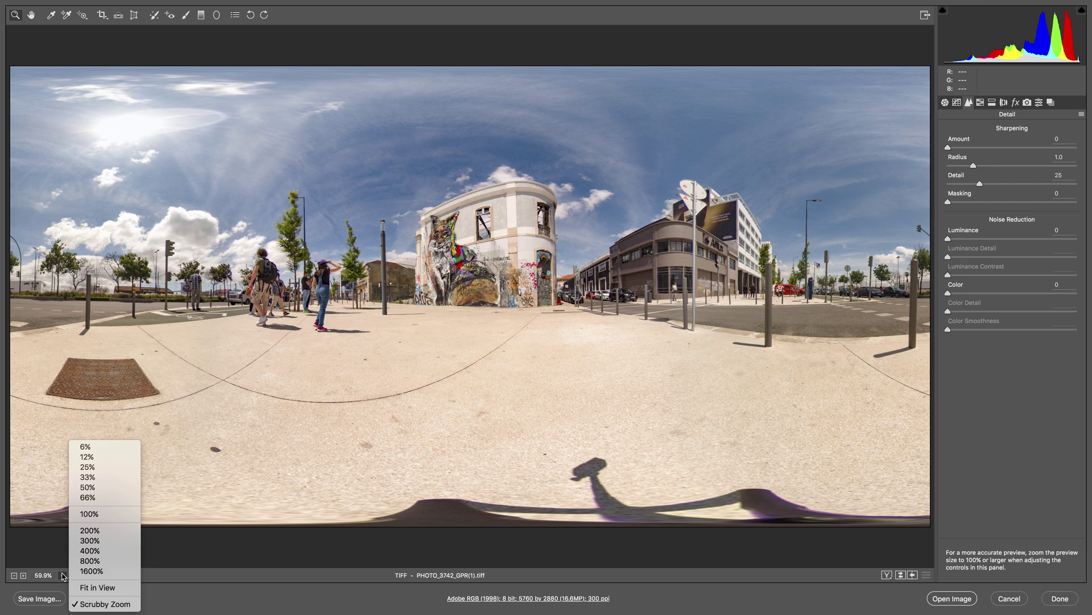
{"action": "left_click", "coordinate": [88, 514]}
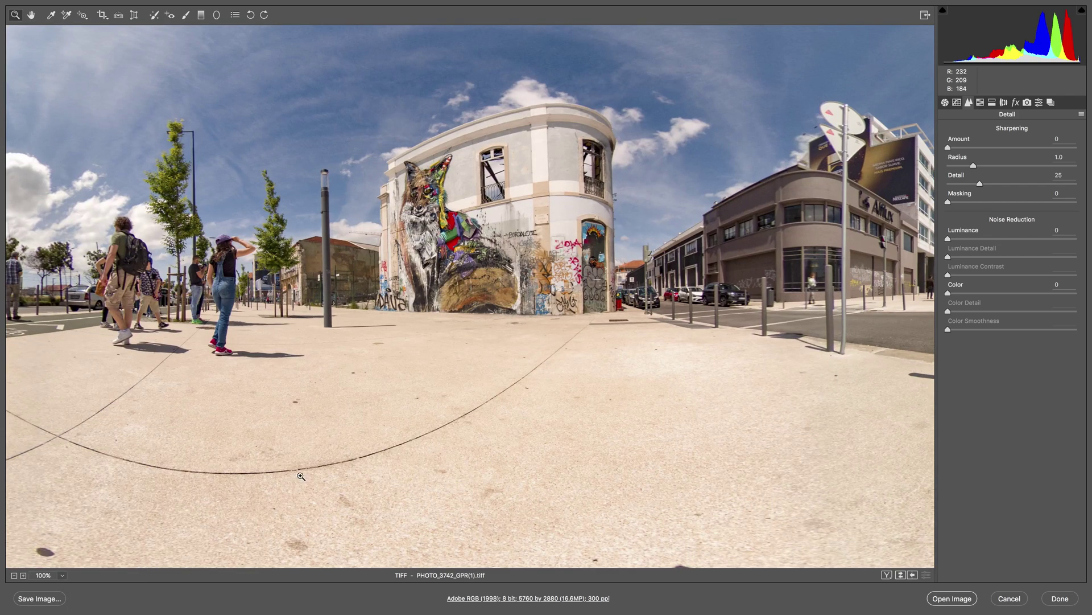
{"action": "left_click", "coordinate": [441, 275]}
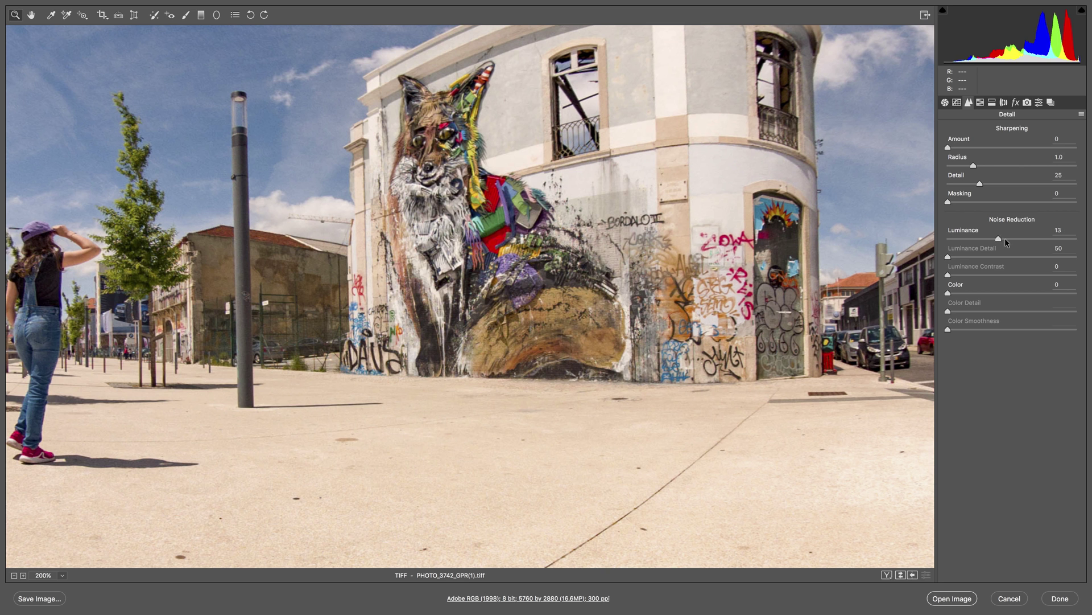
Compare Luminance noise reduction levels while zooming and panning, settling on 60.
{"action": "left_click_drag", "start_coordinate": [1006, 237], "coordinate": [1091, 242]}
{"action": "left_click_drag", "start_coordinate": [1088, 243], "coordinate": [1008, 241]}
{"action": "left_click", "coordinate": [1053, 231]}
{"action": "left_click", "coordinate": [431, 233]}
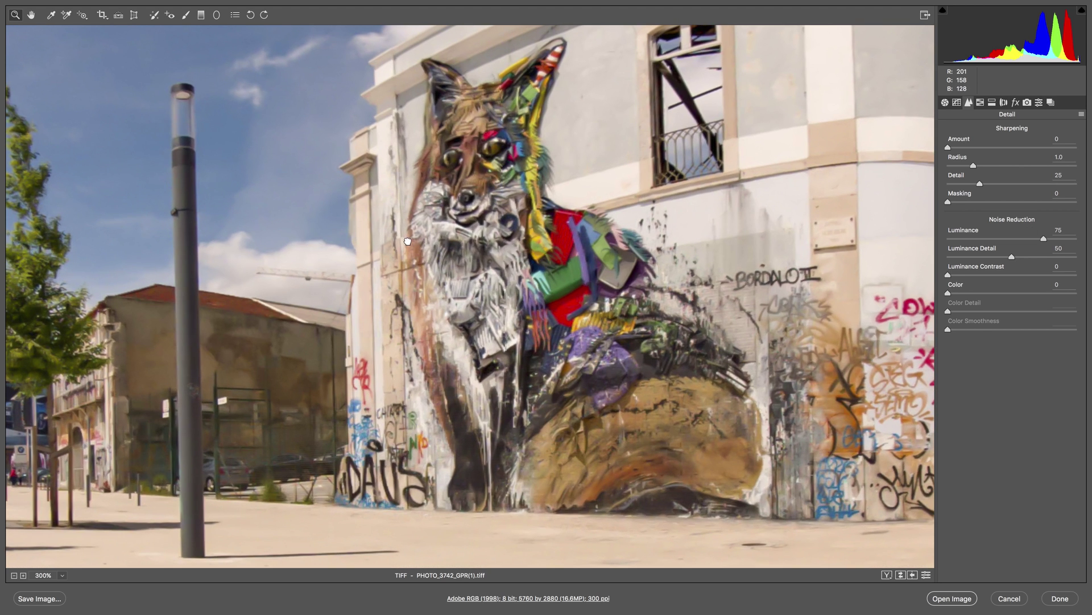
{"action": "left_click_drag", "start_coordinate": [408, 241], "coordinate": [667, 256]}
{"action": "left_click_drag", "start_coordinate": [1043, 239], "coordinate": [777, 242]}
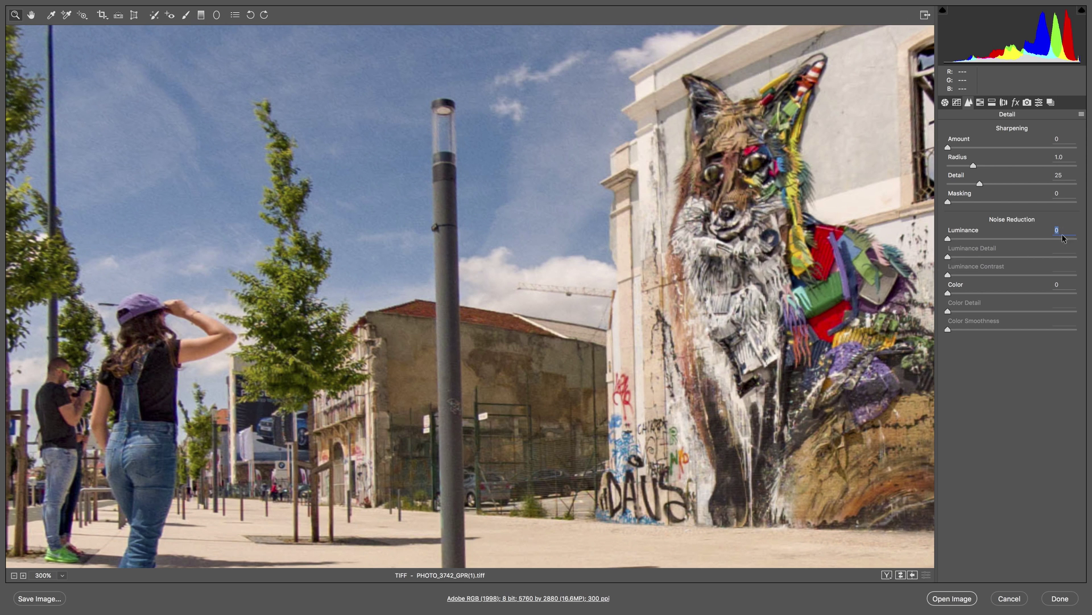
{"action": "left_click_drag", "start_coordinate": [974, 239], "coordinate": [1012, 241]}
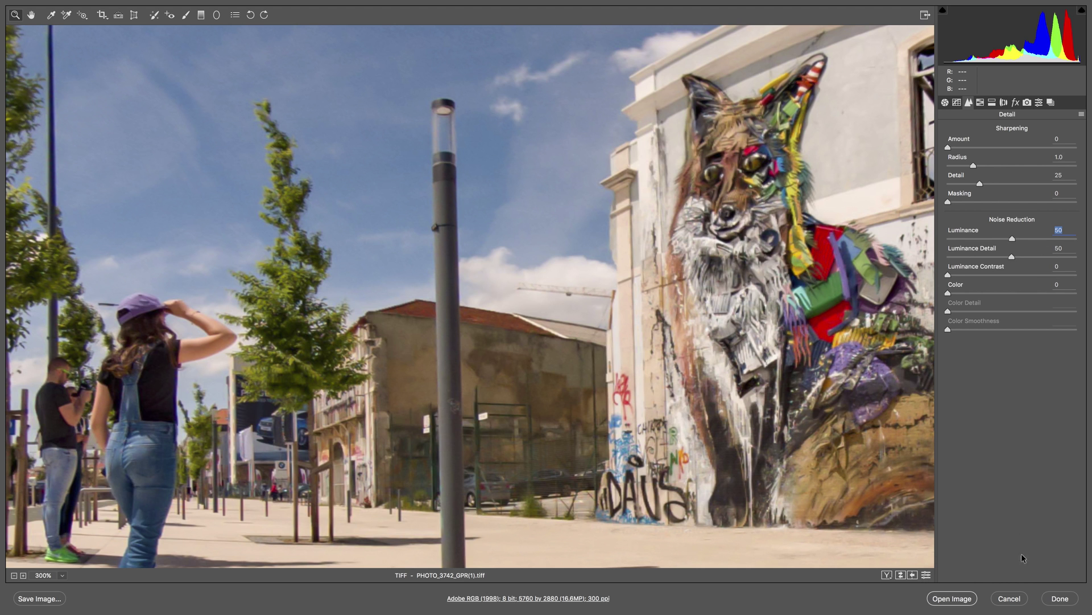
Open the denoised image in Photoshop and pick the Clone Stamp tool at brush size 150.
{"action": "left_click", "coordinate": [948, 598]}
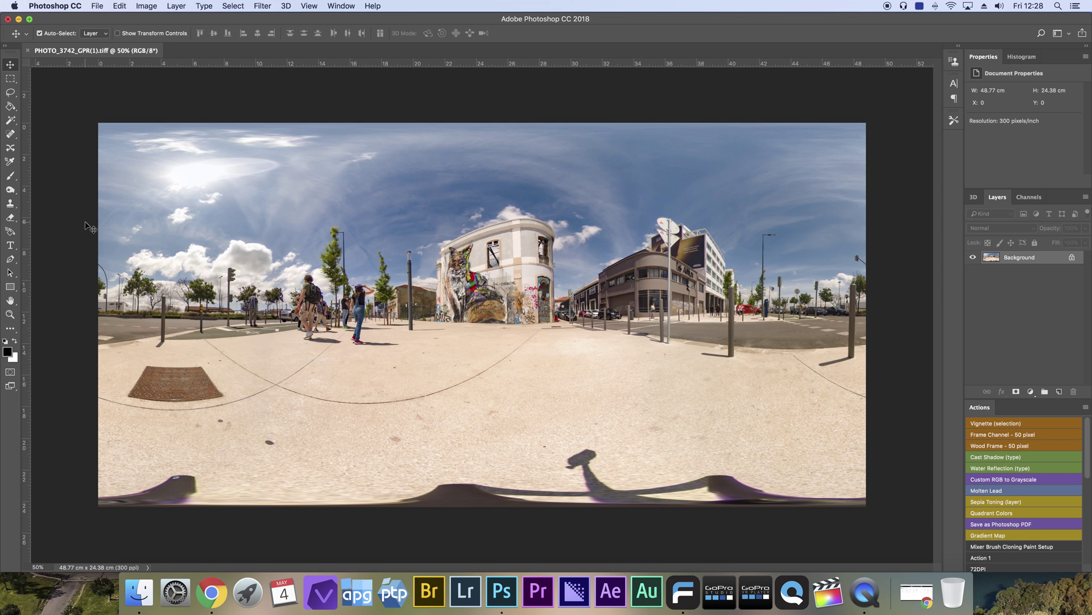
{"action": "left_click", "coordinate": [10, 203]}
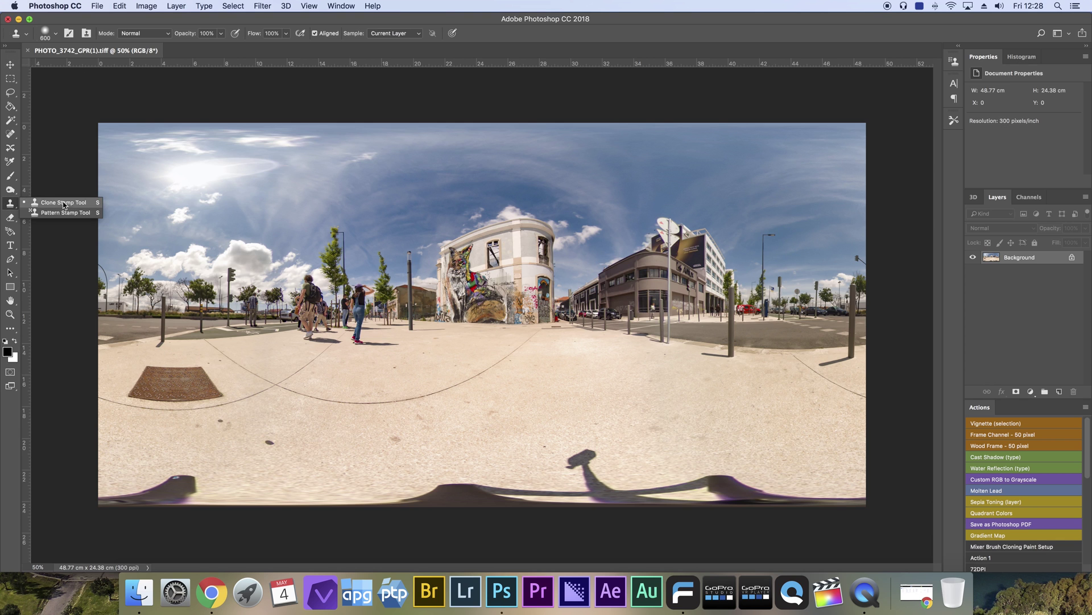
{"action": "left_click", "coordinate": [63, 204]}
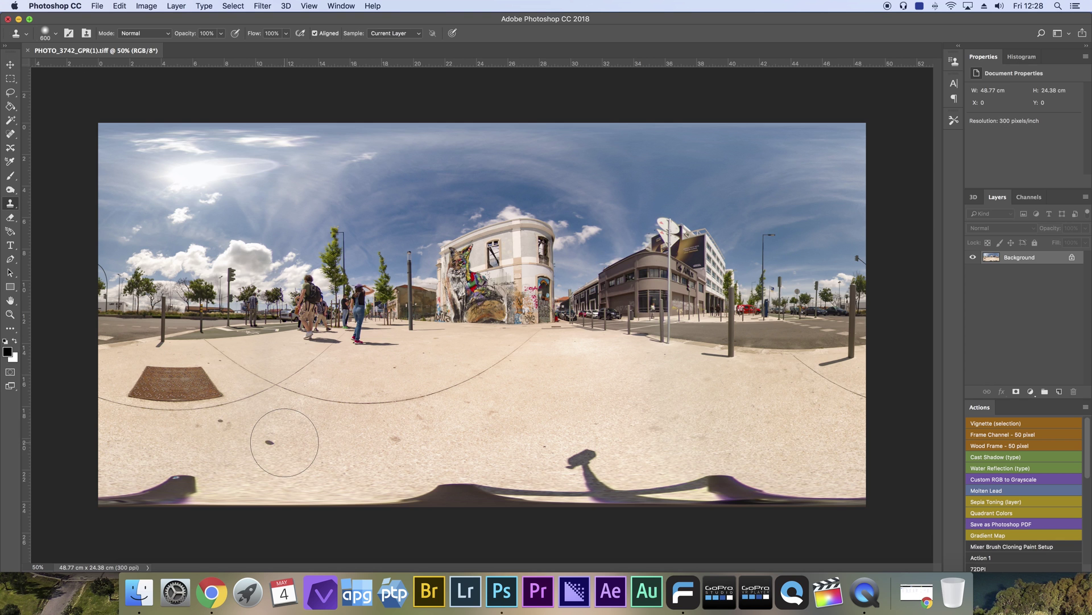
{"action": "key", "text": "bracketleft"}
{"action": "key", "text": "bracketleft"}
{"action": "key", "text": "bracketleft"}
{"action": "key", "text": "bracketleft"}
{"action": "key", "text": "bracketleft"}
{"action": "key", "text": "bracketleft"}
{"action": "key", "text": "bracketleft"}
Clone clean pavement over the scattered dark spots and marks, reducing the brush to 125.
{"action": "left_click", "coordinate": [269, 442]}
{"action": "left_click", "coordinate": [241, 423], "text": "alt"}
{"action": "left_click", "coordinate": [222, 421]}
{"action": "left_click", "coordinate": [379, 443], "text": "alt"}
{"action": "left_click", "coordinate": [408, 441]}
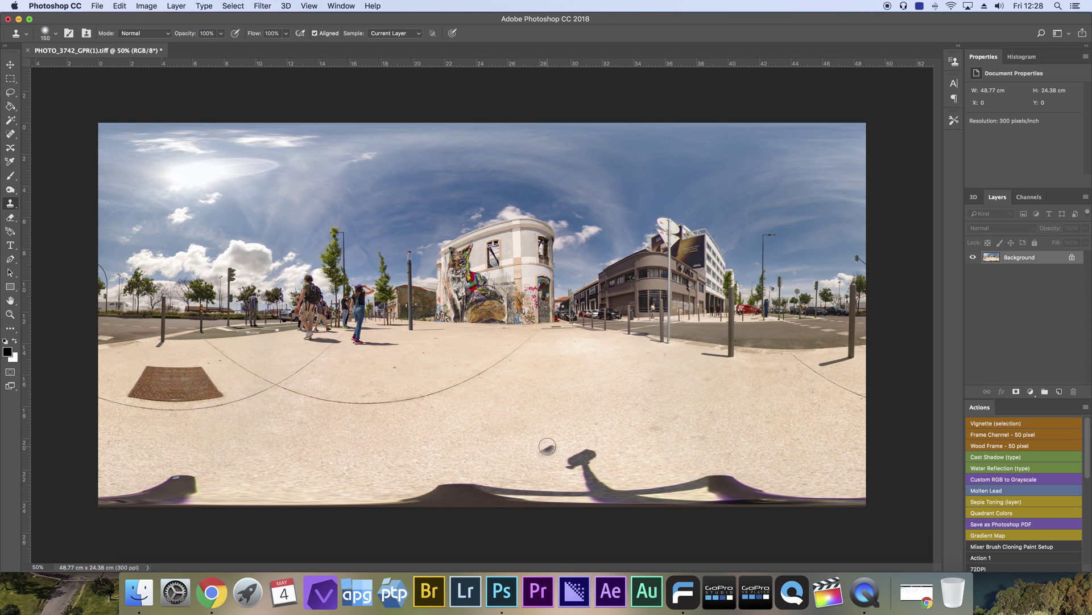
{"action": "left_click", "coordinate": [542, 435], "text": "alt"}
{"action": "mouse_move", "coordinate": [541, 446]}
{"action": "left_mouse_down"}
{"action": "mouse_move", "coordinate": [621, 421]}
{"action": "mouse_move", "coordinate": [594, 423]}
{"action": "left_mouse_up"}
{"action": "left_click", "coordinate": [371, 368], "text": "alt"}
{"action": "left_click_drag", "start_coordinate": [398, 368], "coordinate": [398, 368]}
{"action": "left_click", "coordinate": [201, 359], "text": "alt"}
{"action": "key", "text": "bracketleft"}
Make a spherical panorama layer from the image and rotate the view to find the tripod.
{"action": "left_click", "coordinate": [285, 6]}
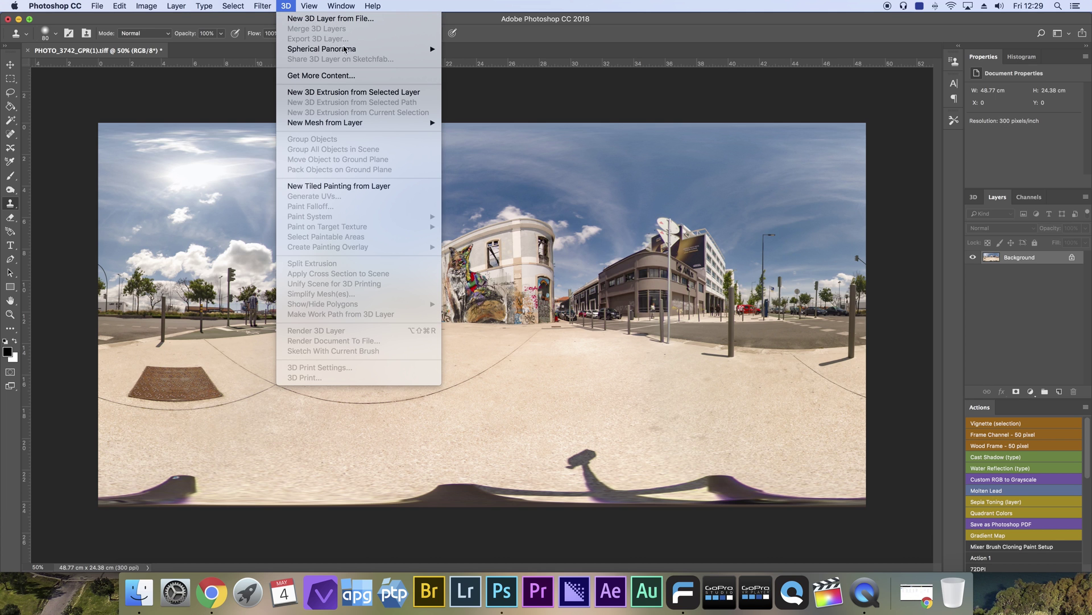
{"action": "mouse_move", "coordinate": [346, 50]}
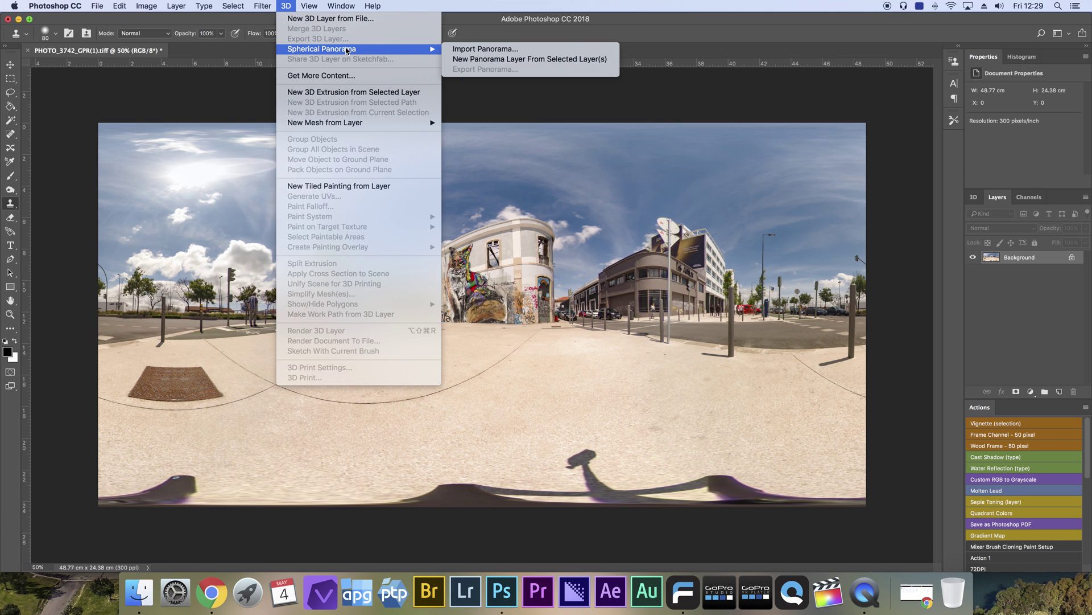
{"action": "left_click", "coordinate": [495, 59]}
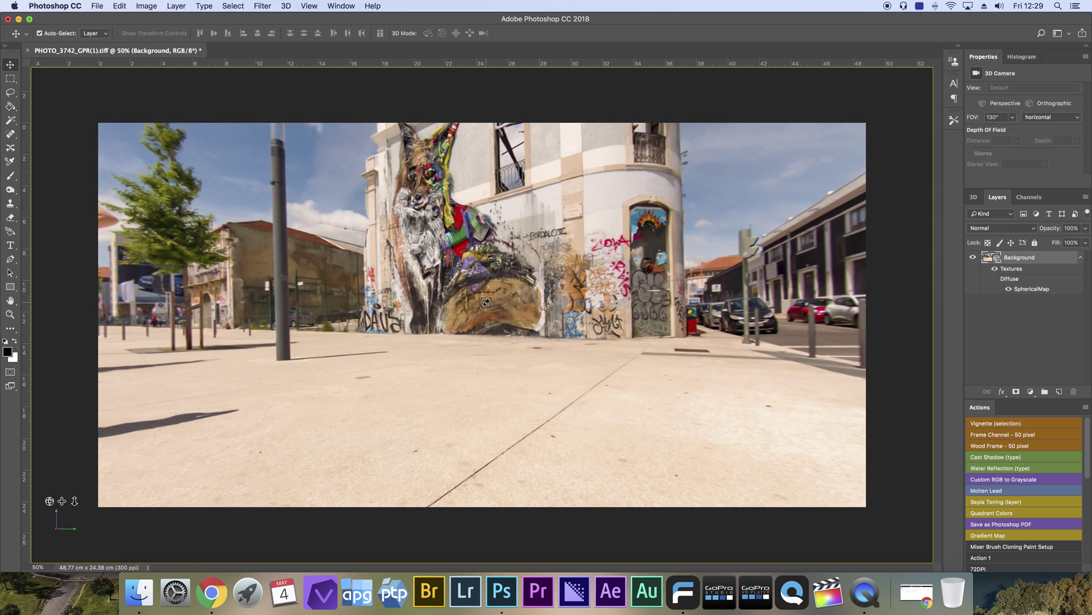
{"action": "left_click_drag", "start_coordinate": [486, 303], "coordinate": [563, 385]}
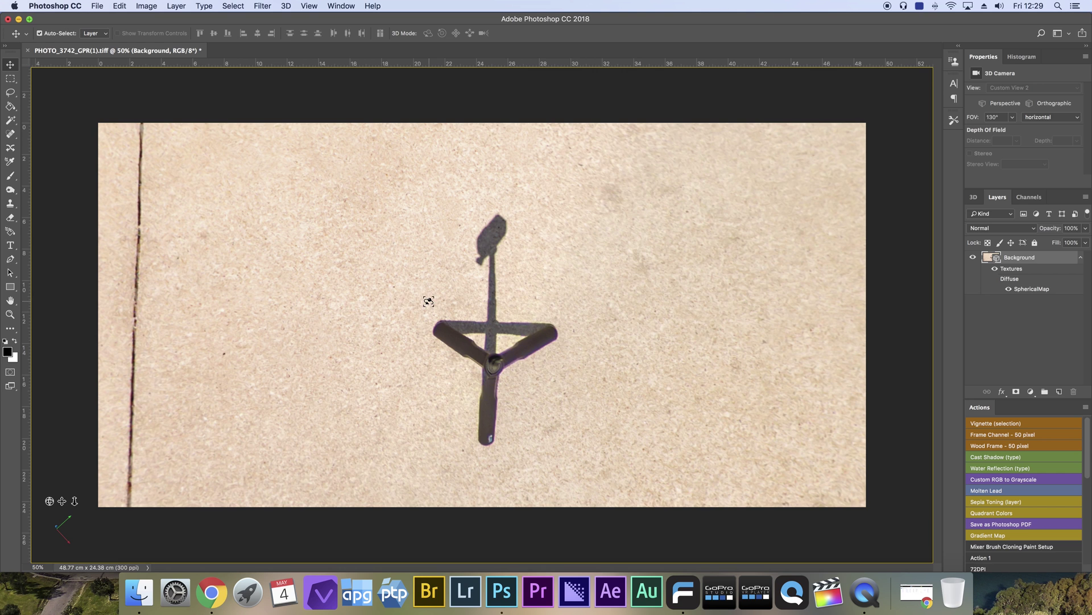
With the Clone Stamp at brush size 600, paint out the tripod's legs and hub.
{"action": "left_click", "coordinate": [10, 204]}
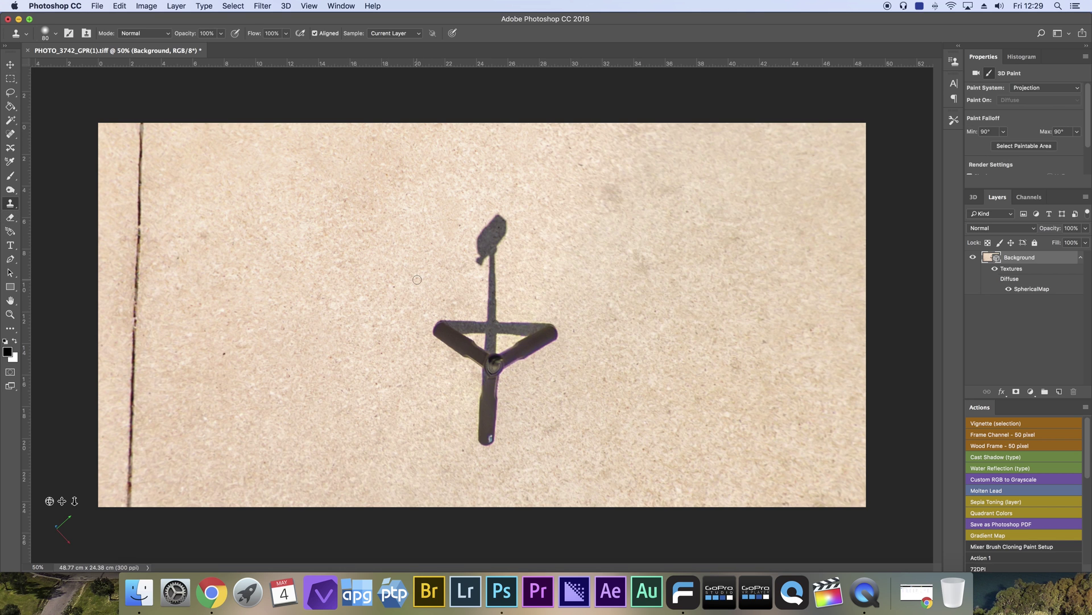
{"action": "key", "text": "bracketright"}
{"action": "key", "text": "bracketright"}
{"action": "key", "text": "bracketright"}
{"action": "key", "text": "bracketright"}
{"action": "key", "text": "bracketright"}
{"action": "key", "text": "bracketright"}
{"action": "key", "text": "bracketright"}
{"action": "key", "text": "bracketright"}
{"action": "key", "text": "bracketright"}
{"action": "left_click", "coordinate": [370, 291], "text": "alt"}
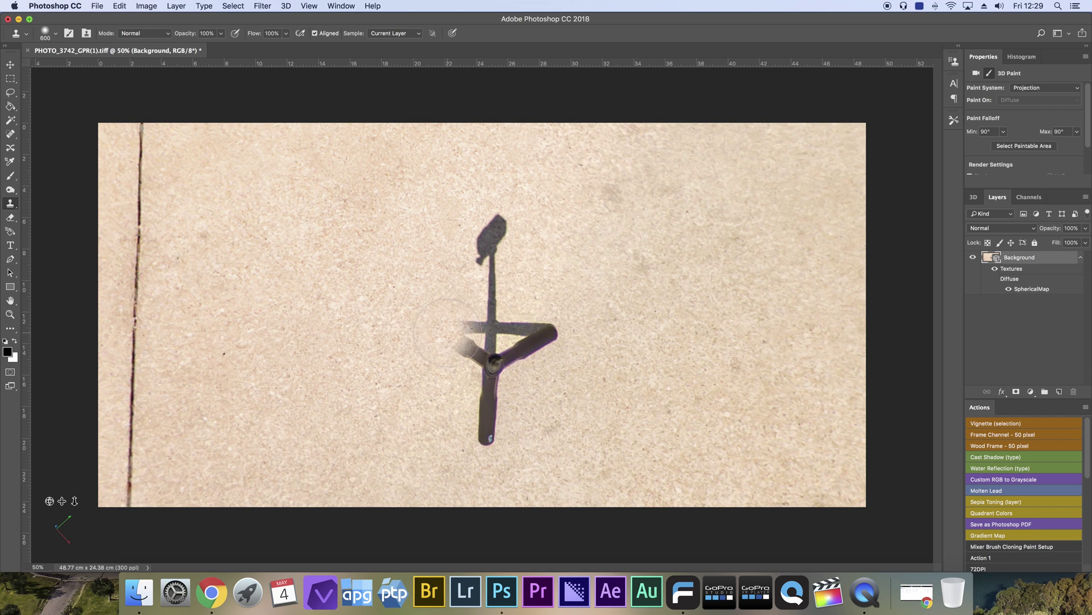
{"action": "left_click_drag", "start_coordinate": [449, 331], "coordinate": [480, 357]}
{"action": "mouse_move", "coordinate": [471, 435]}
{"action": "left_mouse_down"}
{"action": "mouse_move", "coordinate": [495, 424]}
{"action": "mouse_move", "coordinate": [494, 411]}
{"action": "mouse_move", "coordinate": [445, 329]}
{"action": "mouse_move", "coordinate": [464, 364]}
{"action": "mouse_move", "coordinate": [449, 384]}
{"action": "mouse_move", "coordinate": [501, 392]}
{"action": "mouse_move", "coordinate": [513, 351]}
{"action": "mouse_move", "coordinate": [478, 338]}
{"action": "mouse_move", "coordinate": [562, 358]}
{"action": "mouse_move", "coordinate": [642, 317]}
{"action": "left_mouse_up"}
Clone away the tripod's shadow and pole mark, then rotate back to the street scene.
{"action": "left_click", "coordinate": [641, 317], "text": "alt"}
{"action": "mouse_move", "coordinate": [596, 350]}
{"action": "left_mouse_down"}
{"action": "mouse_move", "coordinate": [526, 369]}
{"action": "mouse_move", "coordinate": [575, 373]}
{"action": "left_mouse_up"}
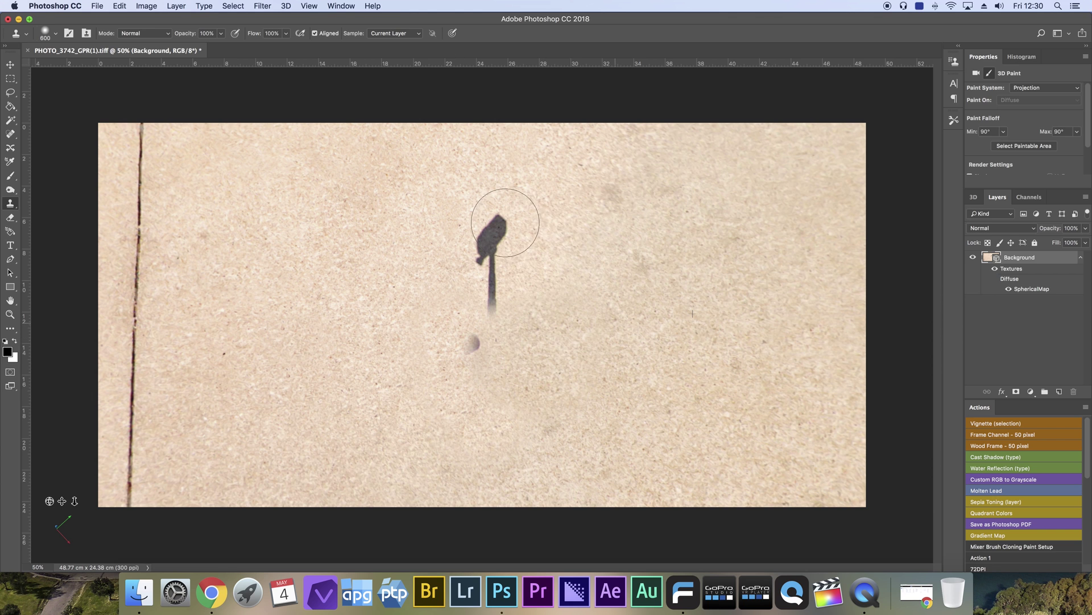
{"action": "mouse_move", "coordinate": [506, 222]}
{"action": "left_mouse_down"}
{"action": "mouse_move", "coordinate": [495, 310]}
{"action": "mouse_move", "coordinate": [497, 255]}
{"action": "mouse_move", "coordinate": [492, 312]}
{"action": "mouse_move", "coordinate": [472, 346]}
{"action": "left_mouse_up"}
{"action": "left_click", "coordinate": [609, 227], "text": "alt"}
{"action": "mouse_move", "coordinate": [536, 236]}
{"action": "left_mouse_down"}
{"action": "mouse_move", "coordinate": [434, 268]}
{"action": "mouse_move", "coordinate": [464, 288]}
{"action": "mouse_move", "coordinate": [609, 313]}
{"action": "left_mouse_up"}
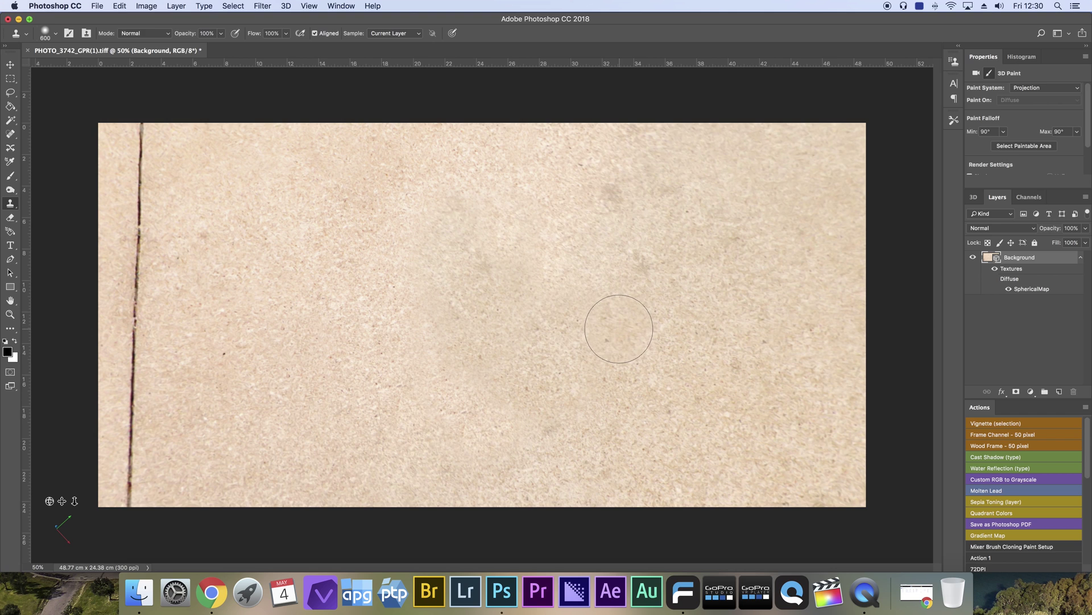
{"action": "key", "text": "v"}
{"action": "mouse_move", "coordinate": [507, 275]}
{"action": "left_mouse_down"}
{"action": "mouse_move", "coordinate": [497, 175]}
{"action": "mouse_move", "coordinate": [498, 194]}
{"action": "mouse_move", "coordinate": [568, 212]}
{"action": "mouse_move", "coordinate": [728, 235]}
{"action": "left_mouse_up"}
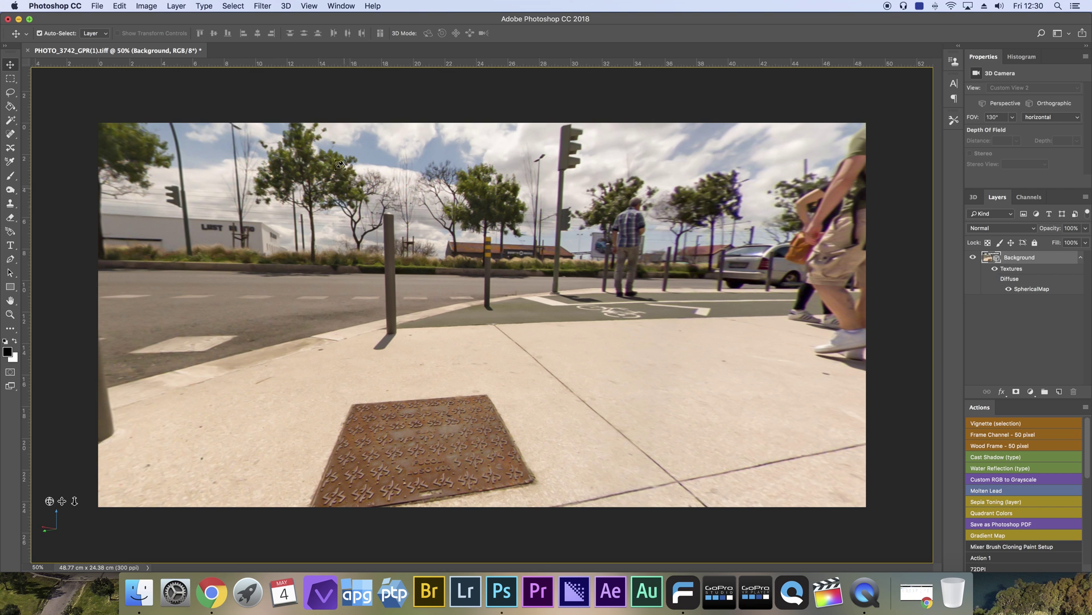
Export the spherical panorama as BordaloFox.jpg into FUSION/GoPro Fusion/GPR Test/Rendered.
{"action": "left_click", "coordinate": [284, 6]}
{"action": "mouse_move", "coordinate": [375, 52]}
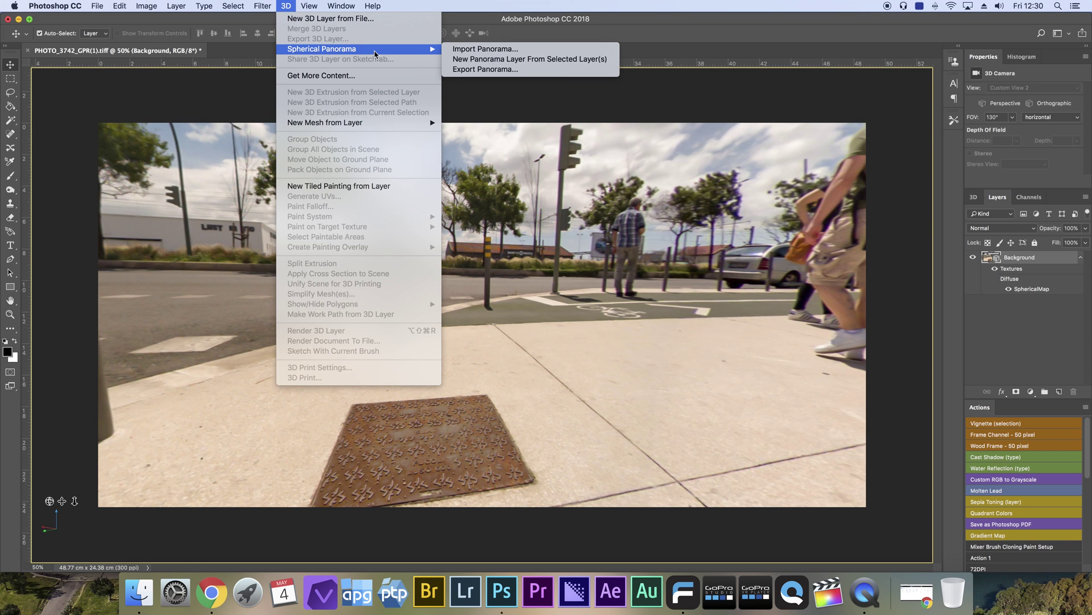
{"action": "left_click", "coordinate": [476, 70]}
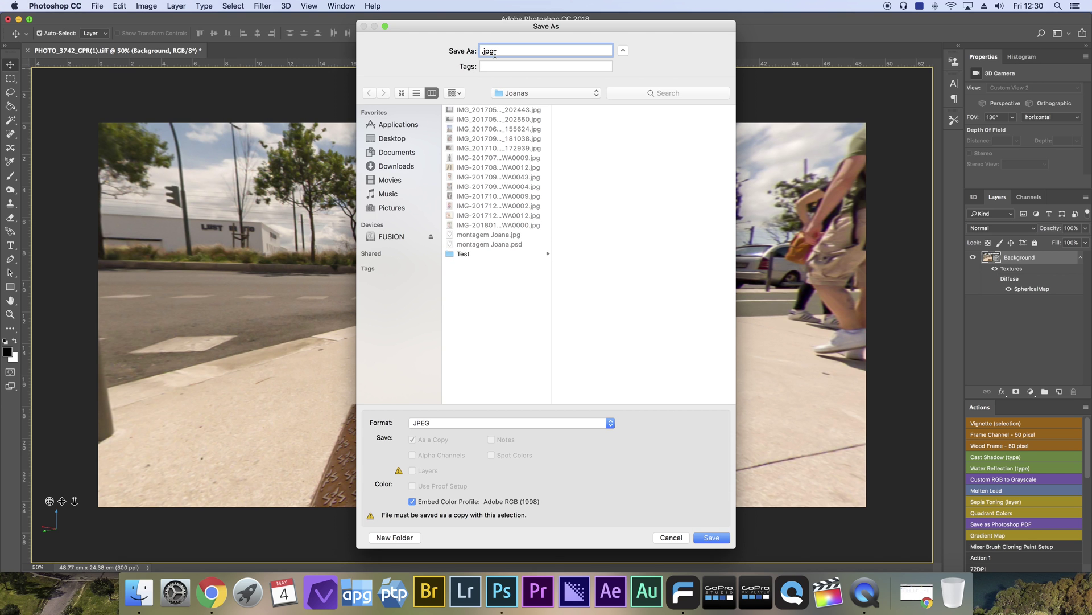
{"action": "type", "text": "BordaloFox"}
{"action": "left_click", "coordinate": [391, 238]}
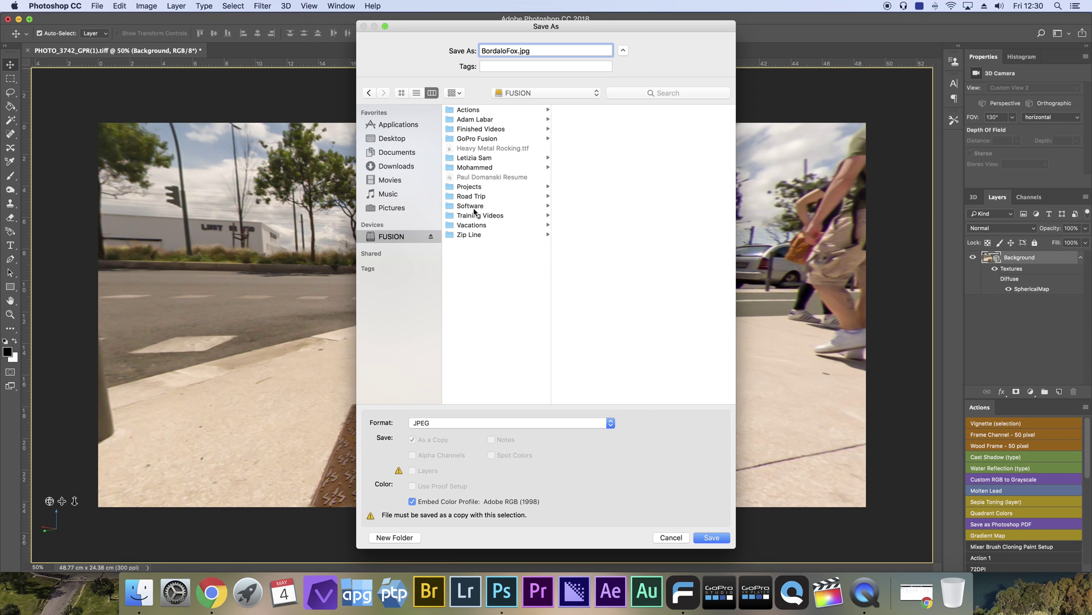
{"action": "left_click", "coordinate": [470, 139]}
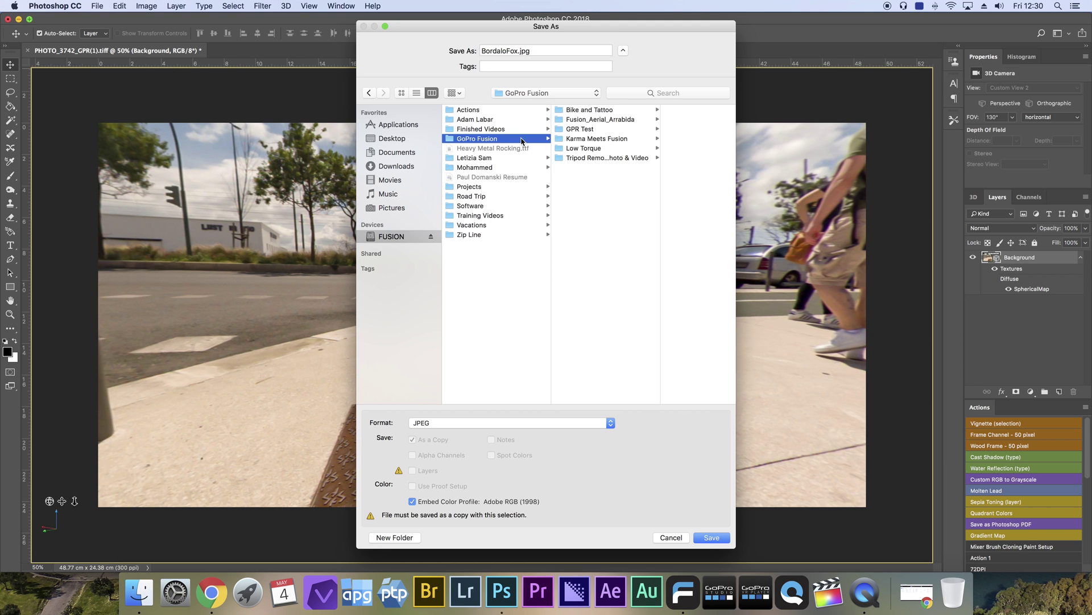
{"action": "left_click", "coordinate": [590, 130]}
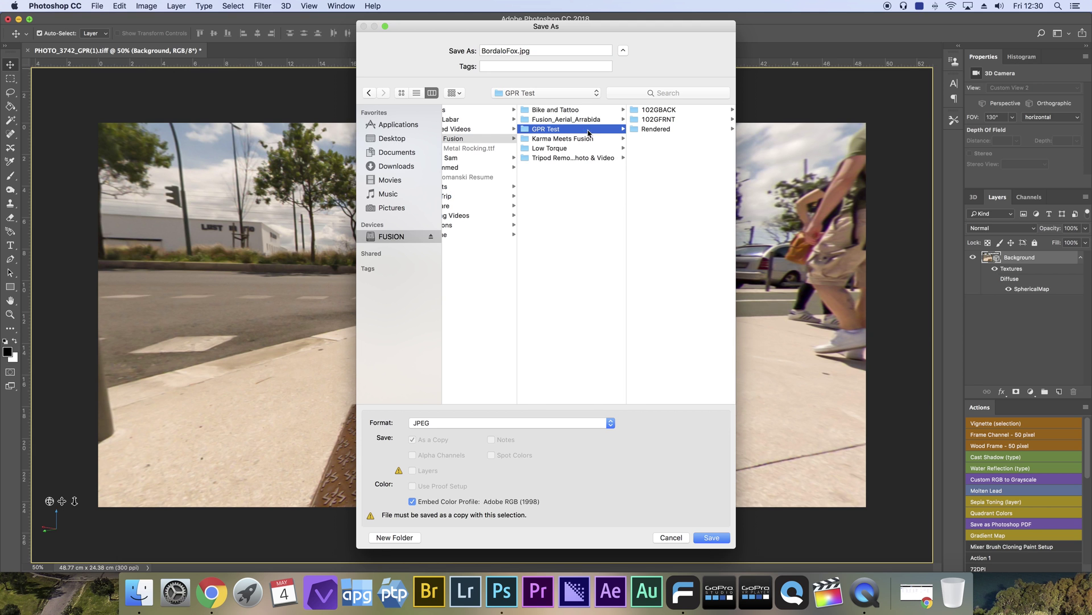
{"action": "left_click", "coordinate": [657, 129]}
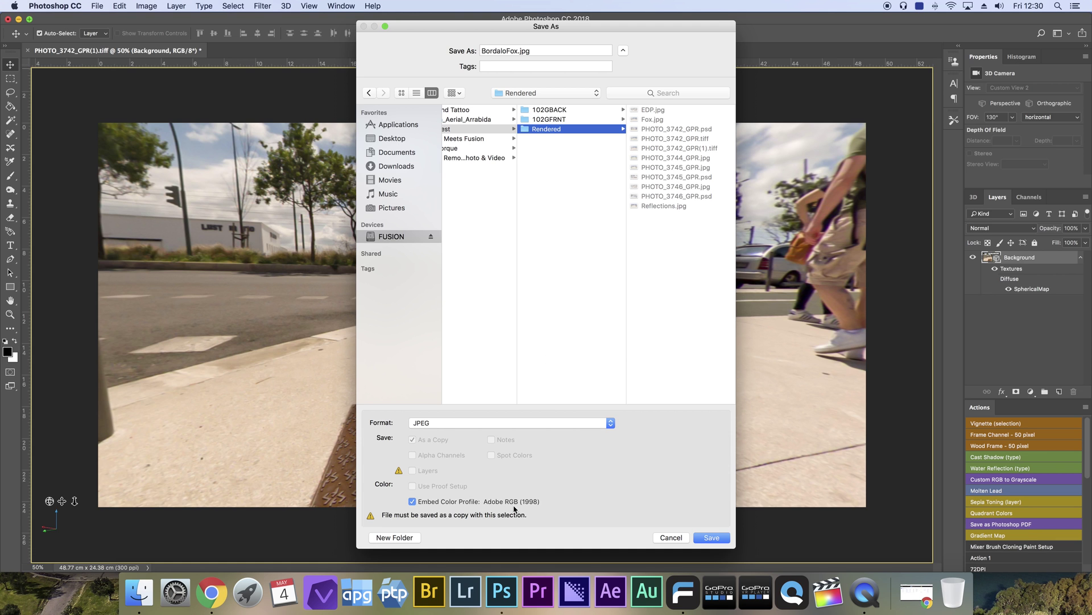
{"action": "left_click", "coordinate": [712, 538]}
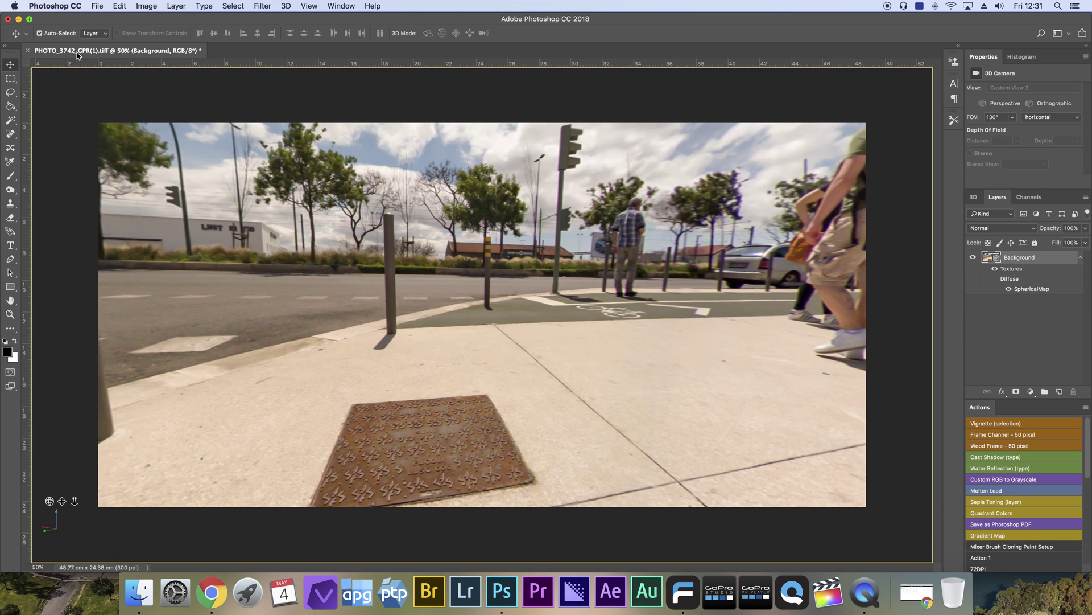
Close the panorama document in Photoshop without saving its changes.
{"action": "left_click", "coordinate": [8, 20]}
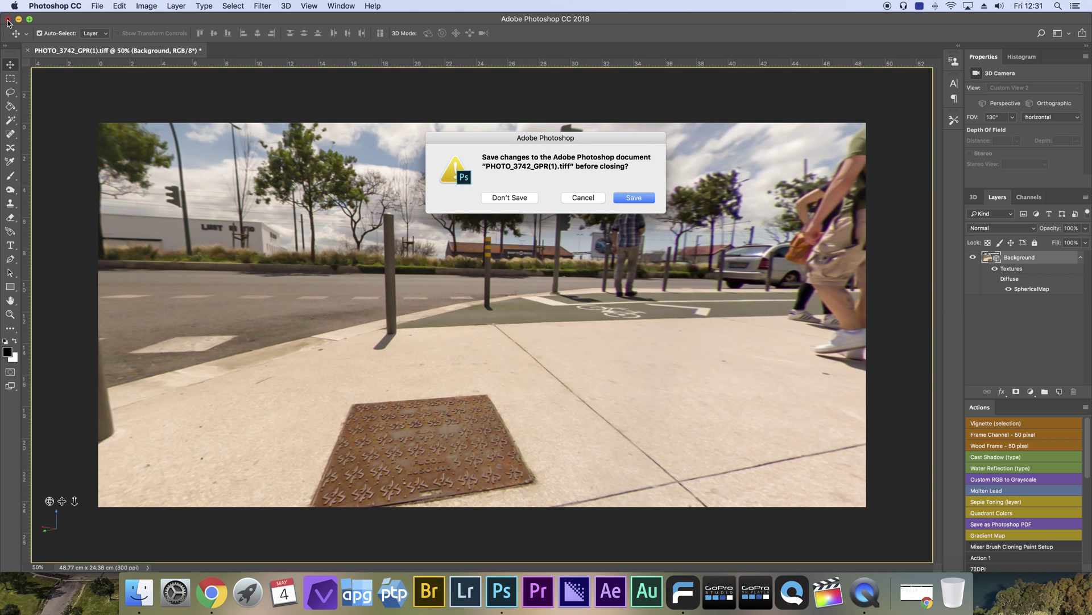
{"action": "left_click", "coordinate": [516, 198]}
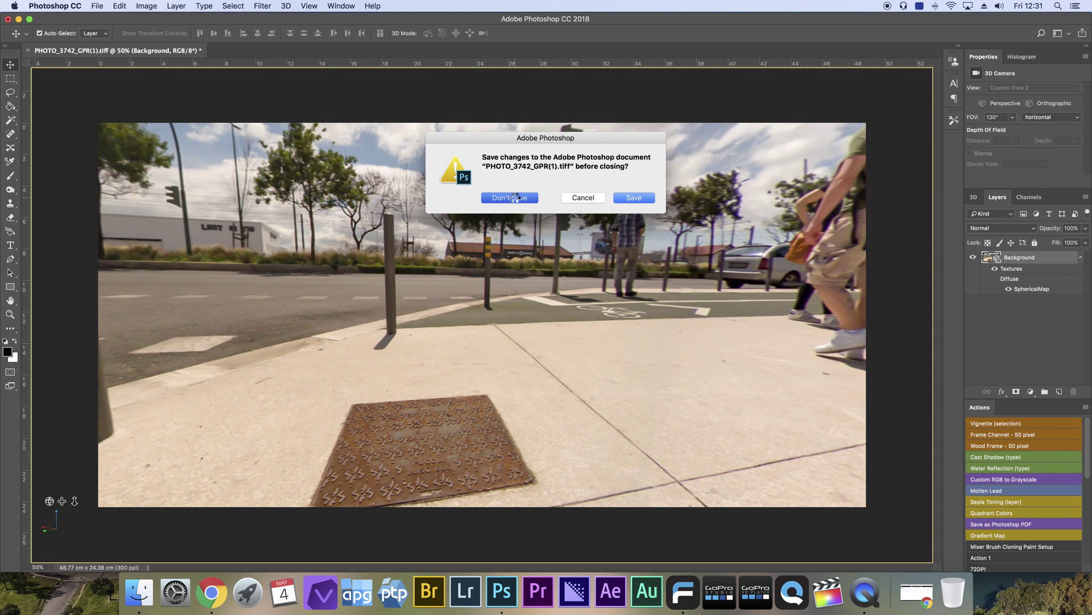
{"action": "left_click", "coordinate": [514, 198]}
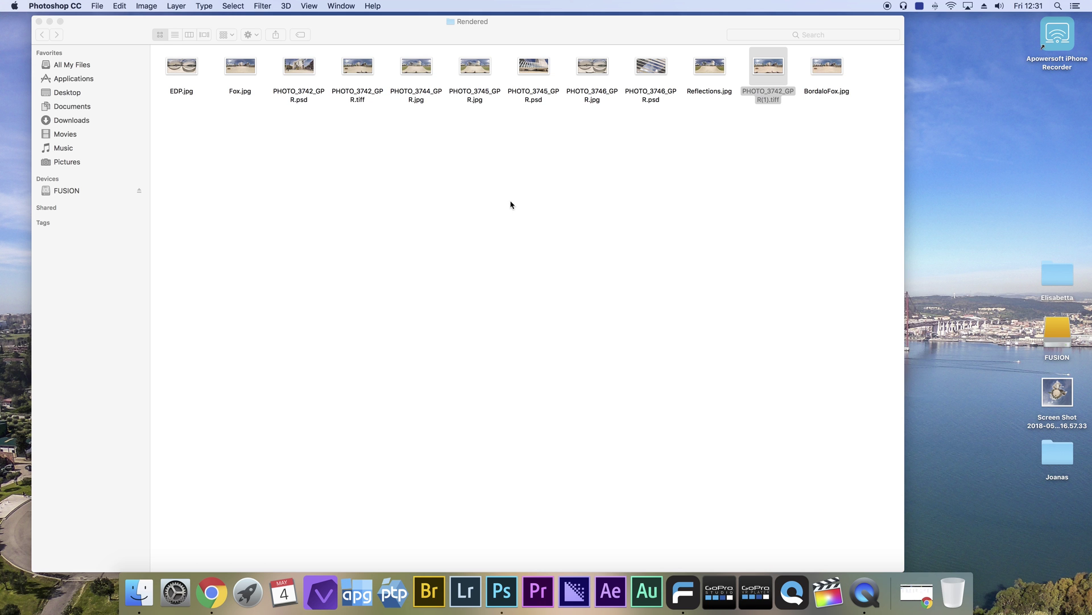
Select BordaloFox.jpg in Finder and look at its Open With options, then dismiss them.
{"action": "left_click", "coordinate": [823, 73]}
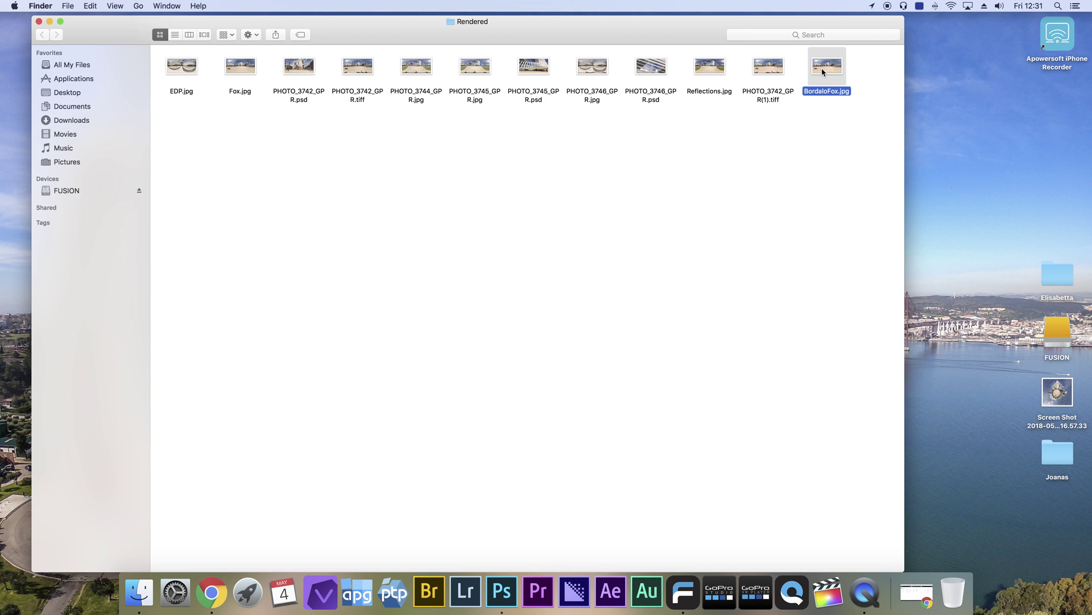
{"action": "right_click", "coordinate": [823, 73]}
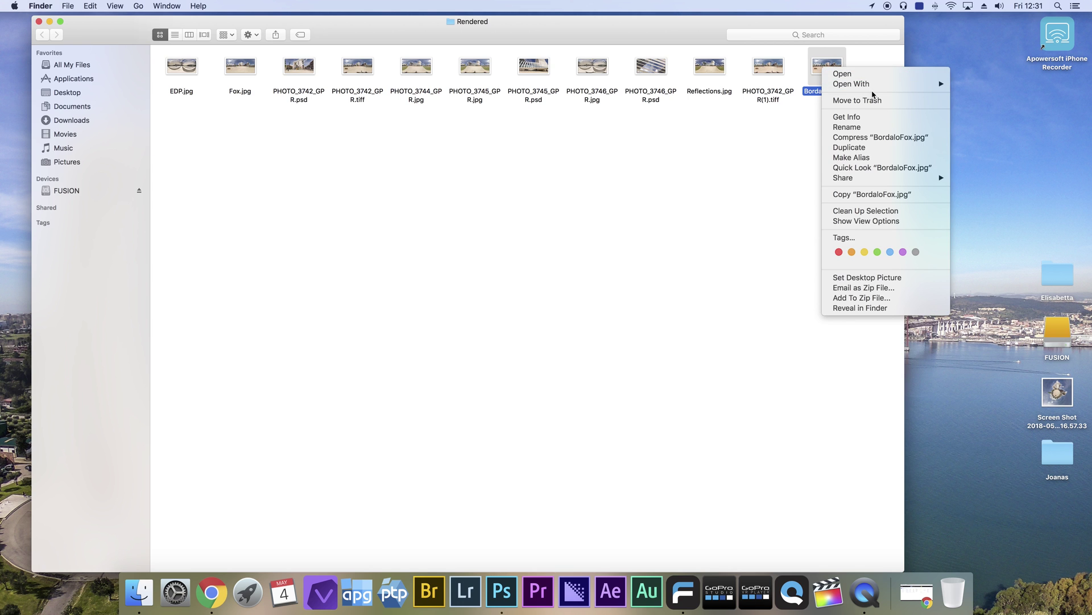
{"action": "mouse_move", "coordinate": [874, 87]}
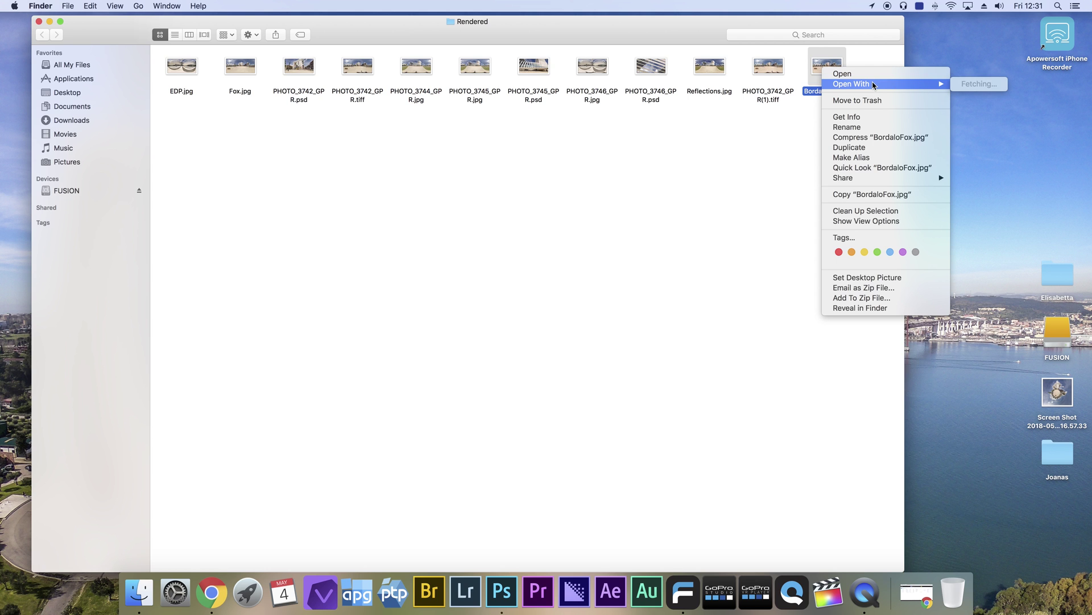
{"action": "key", "text": "Escape"}
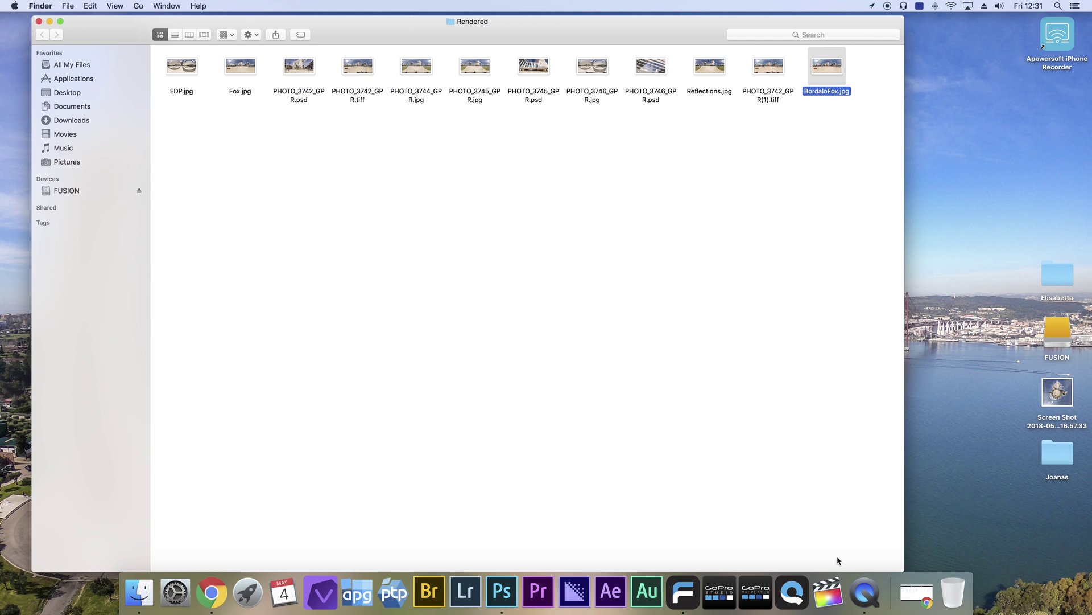
Open BordaloFox.jpg from the Rendered folder in GoPro VR Player.
{"action": "left_click", "coordinate": [757, 595]}
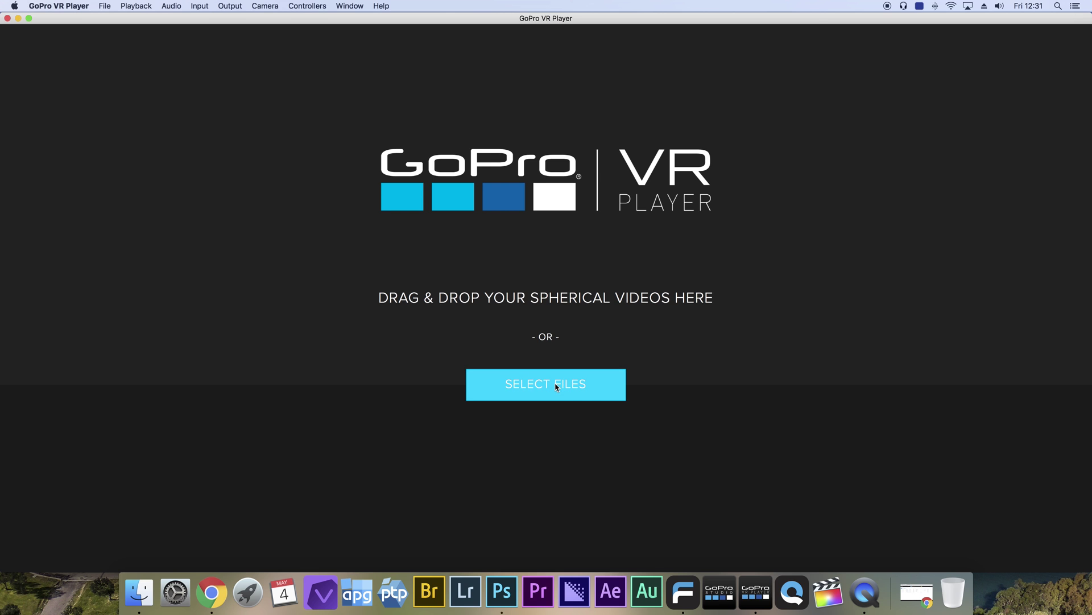
{"action": "left_click", "coordinate": [588, 390]}
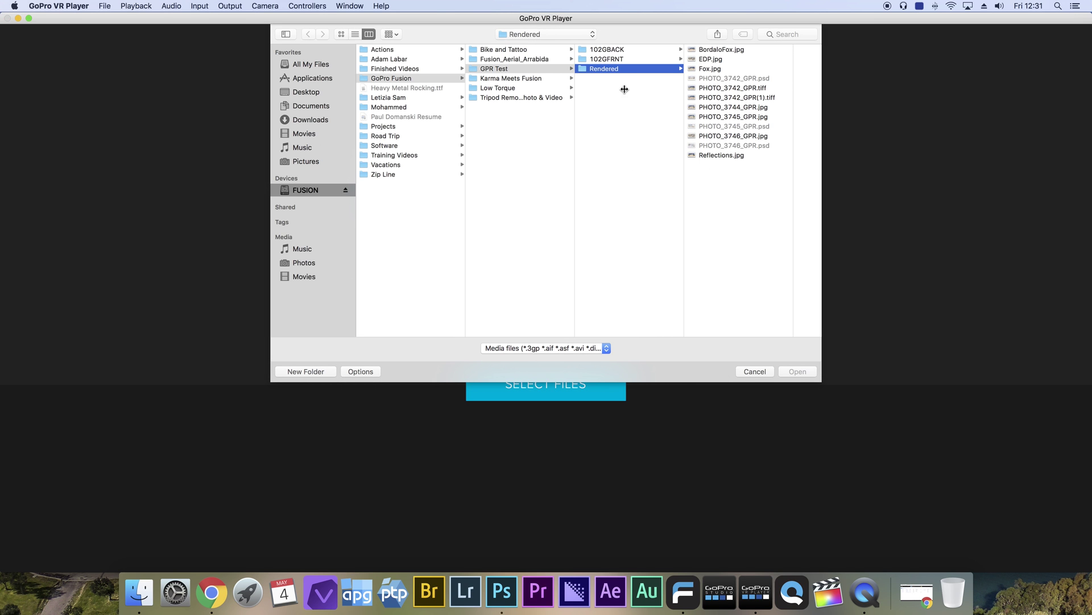
{"action": "left_click", "coordinate": [711, 50]}
{"action": "left_click", "coordinate": [799, 373]}
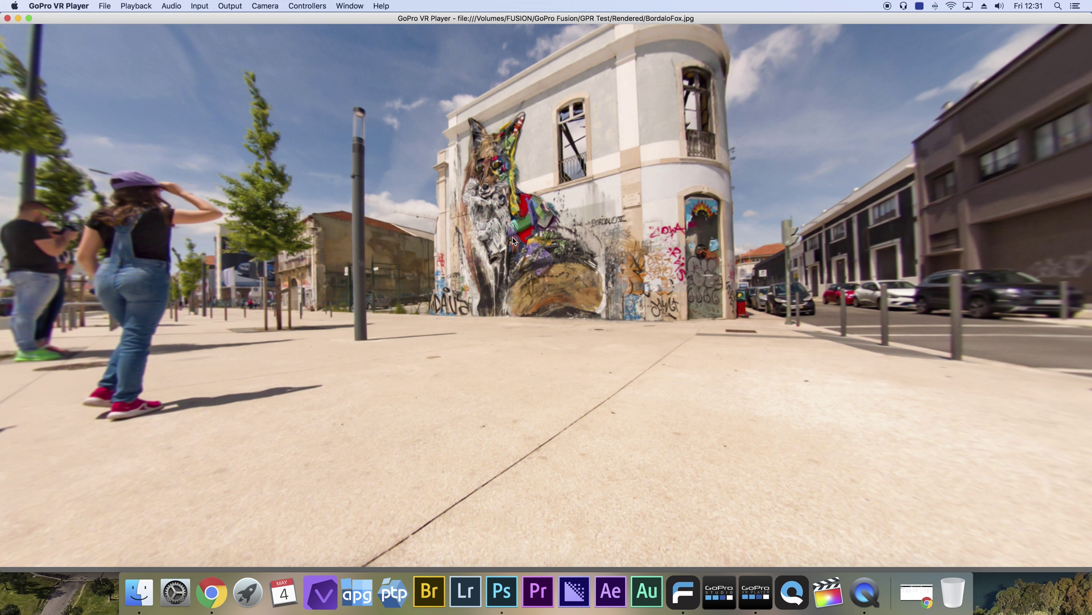
Tilt the panorama up from the pavement toward the street and zoom the view.
{"action": "left_click_drag", "start_coordinate": [507, 273], "coordinate": [534, 334]}
{"action": "scroll", "coordinate": [533, 334], "scroll_direction": "down", "scroll_amount": 5}
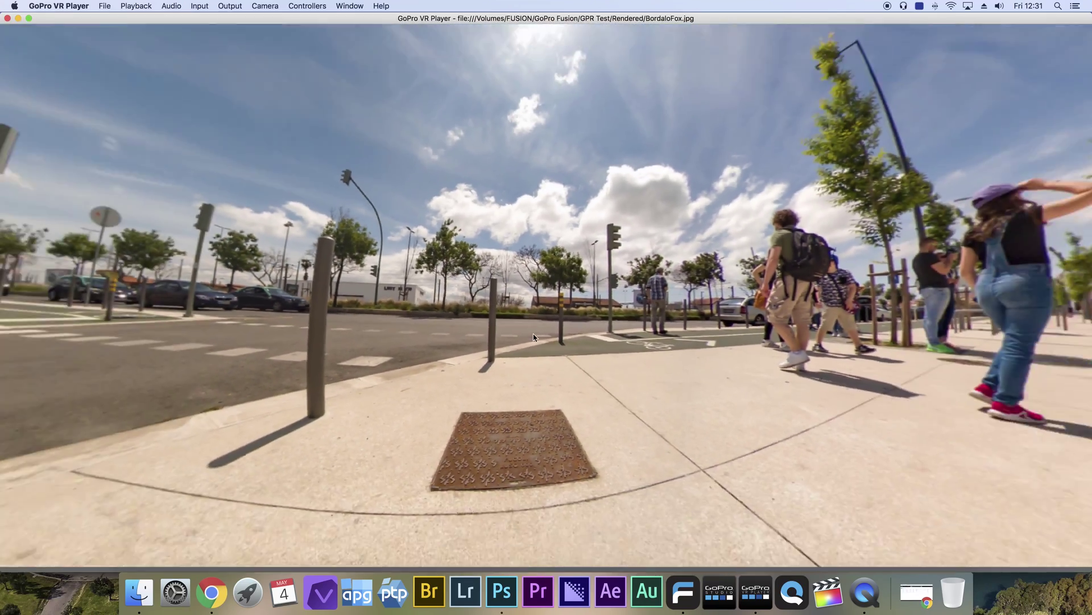
{"action": "scroll", "coordinate": [533, 337], "scroll_direction": "down", "scroll_amount": 5}
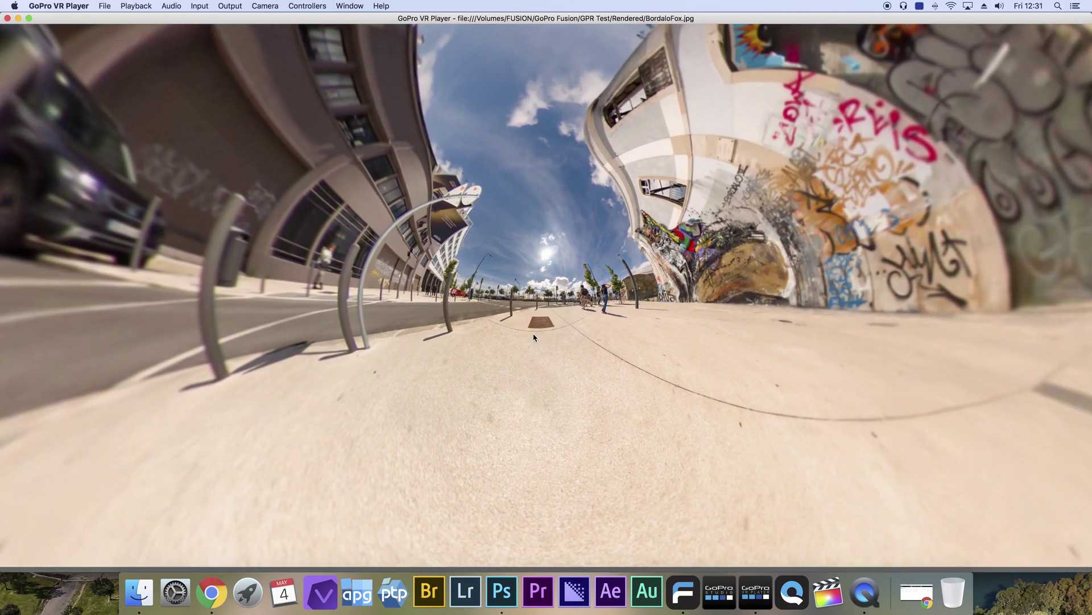
{"action": "scroll", "coordinate": [538, 350], "scroll_direction": "down", "scroll_amount": 5}
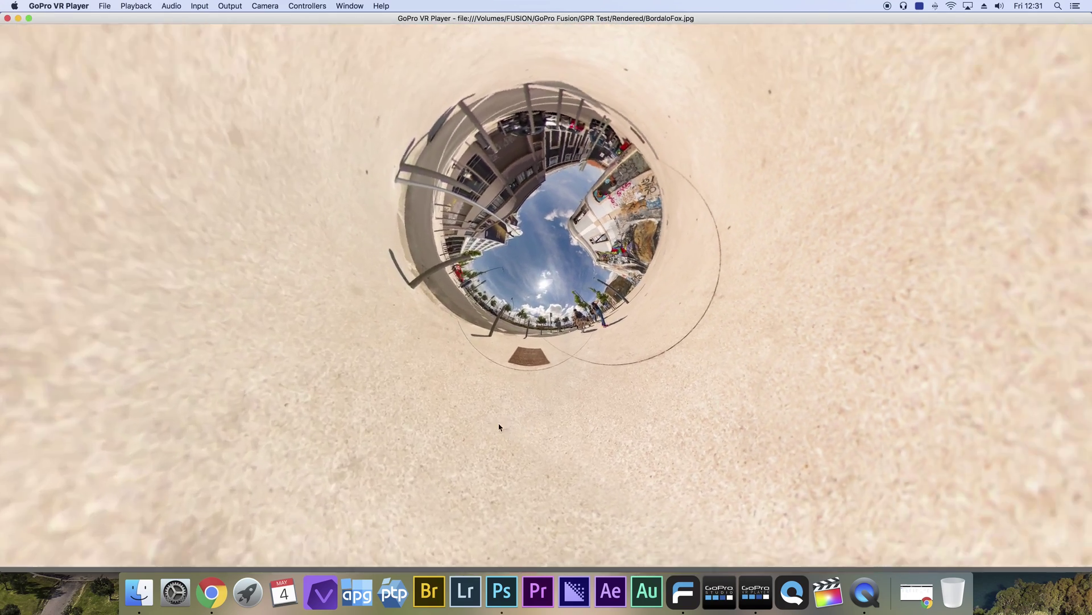
Rotate the view through a little-planet projection, then around to centre on the fox-graffiti building.
{"action": "left_click_drag", "start_coordinate": [493, 426], "coordinate": [690, 296]}
{"action": "scroll", "coordinate": [524, 274], "scroll_direction": "down", "scroll_amount": 5}
{"action": "scroll", "coordinate": [552, 248], "scroll_direction": "up", "scroll_amount": 8}
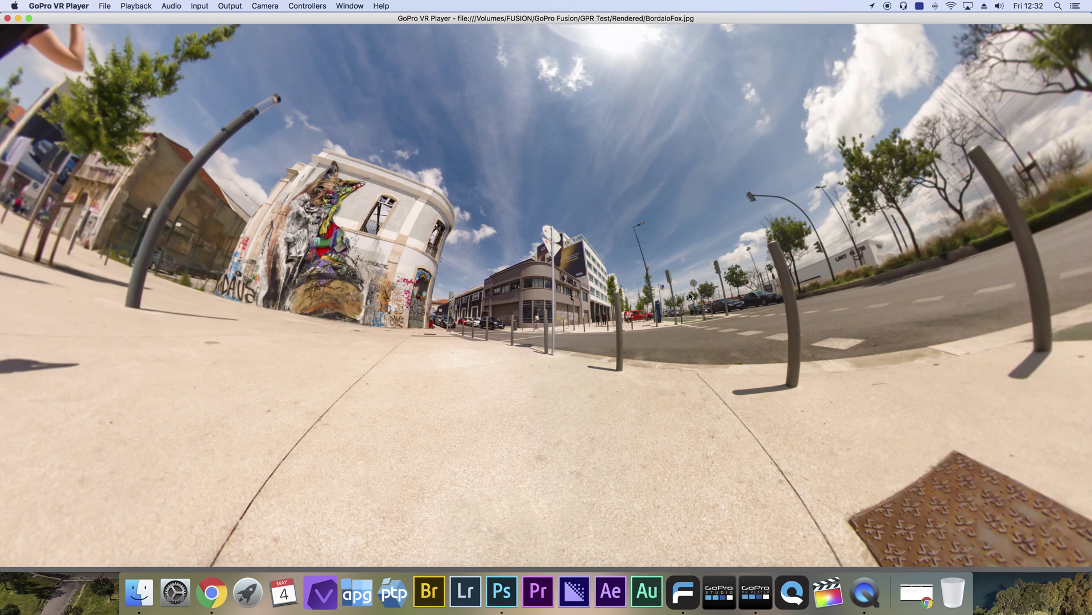
{"action": "left_click_drag", "start_coordinate": [545, 298], "coordinate": [484, 306]}
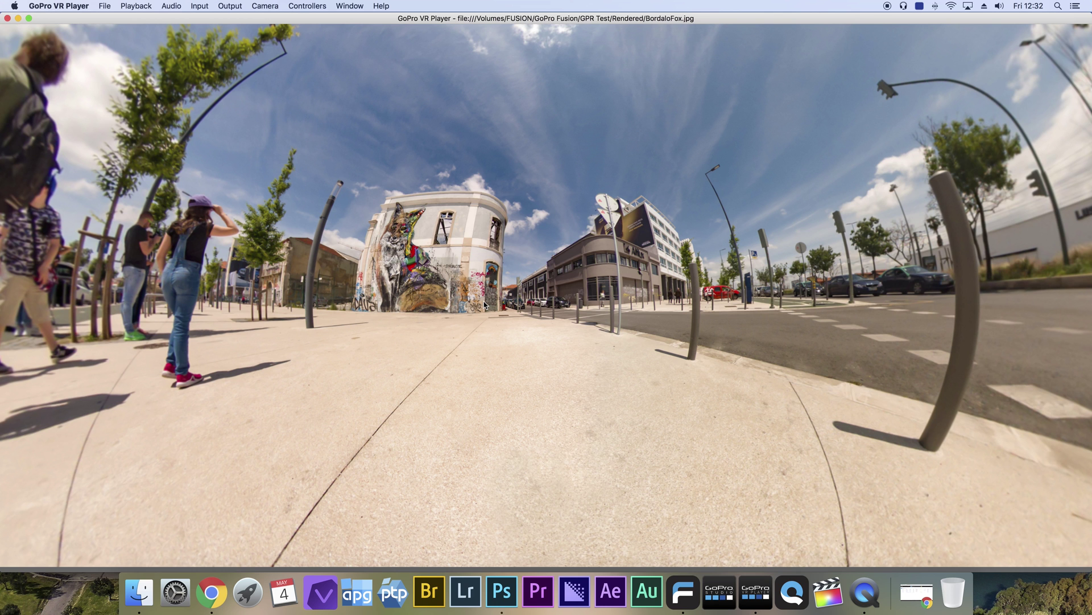
{"action": "left_click_drag", "start_coordinate": [391, 267], "coordinate": [402, 239]}
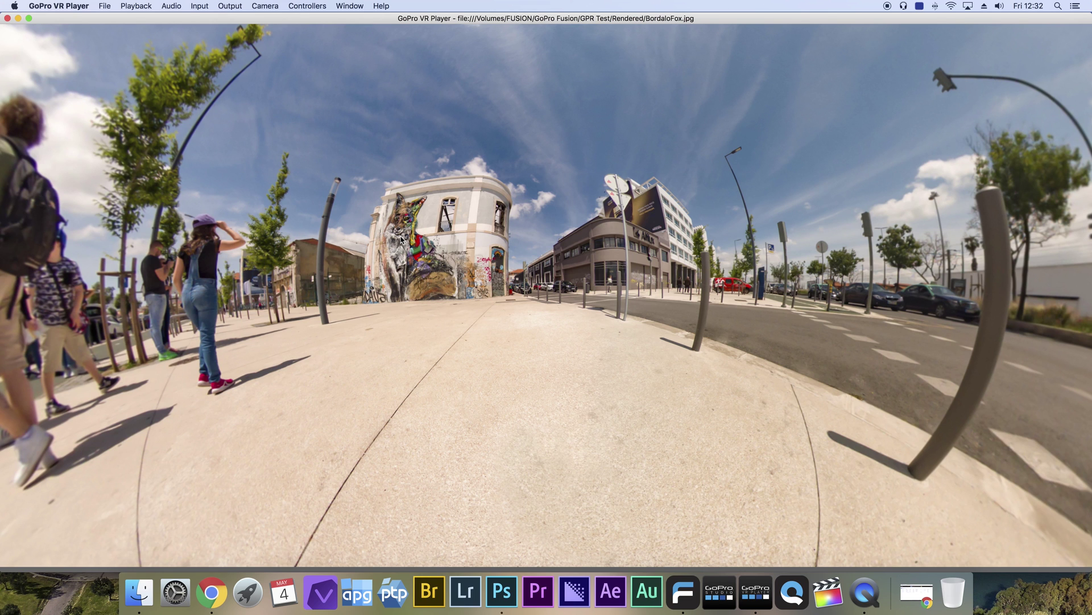